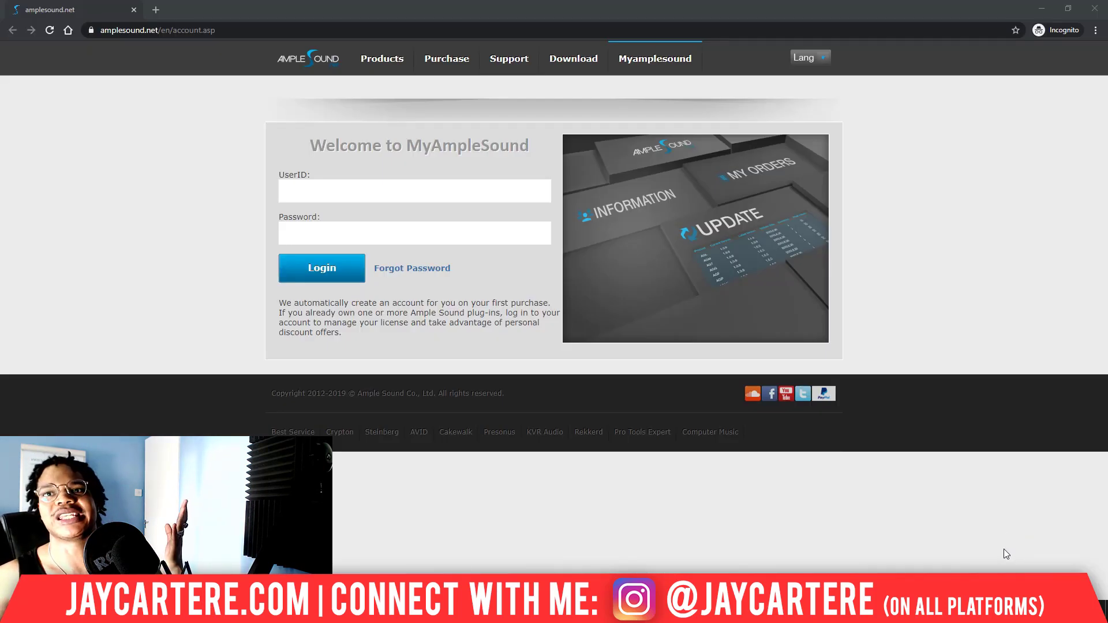
pyautogui.click(313, 187)
pyautogui.click(344, 231)
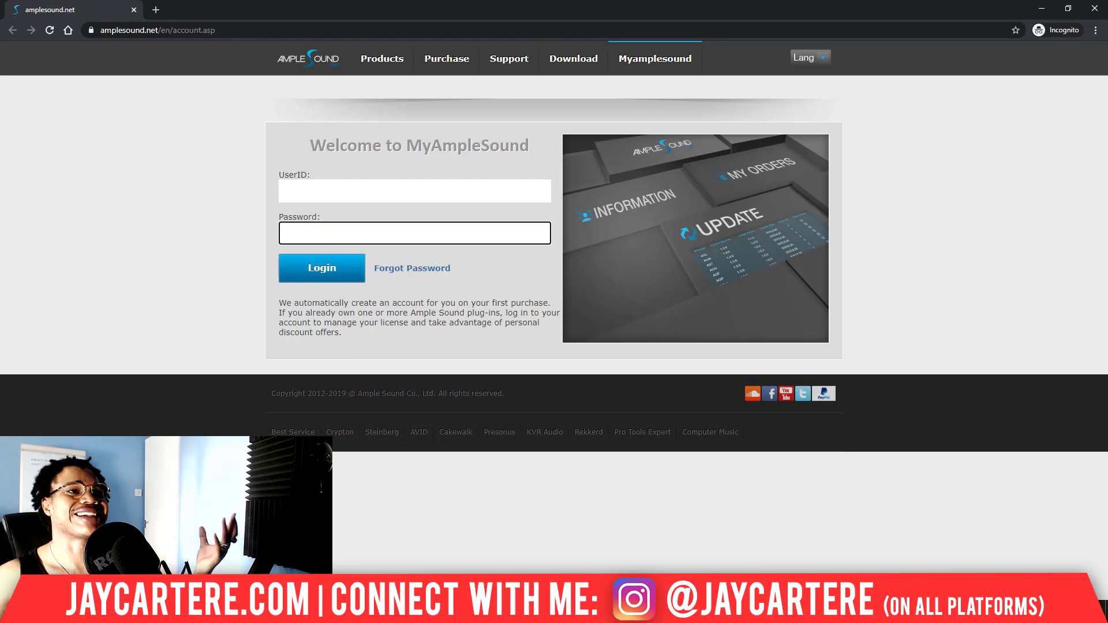
pyautogui.hotkey('alt', 'Tab')
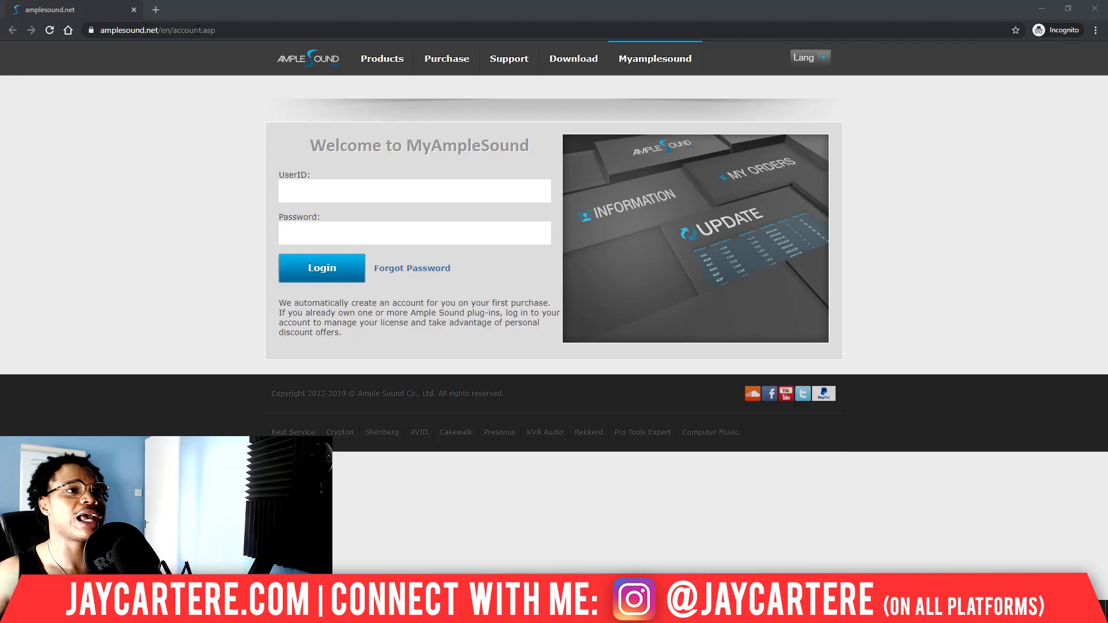
pyautogui.click(314, 188)
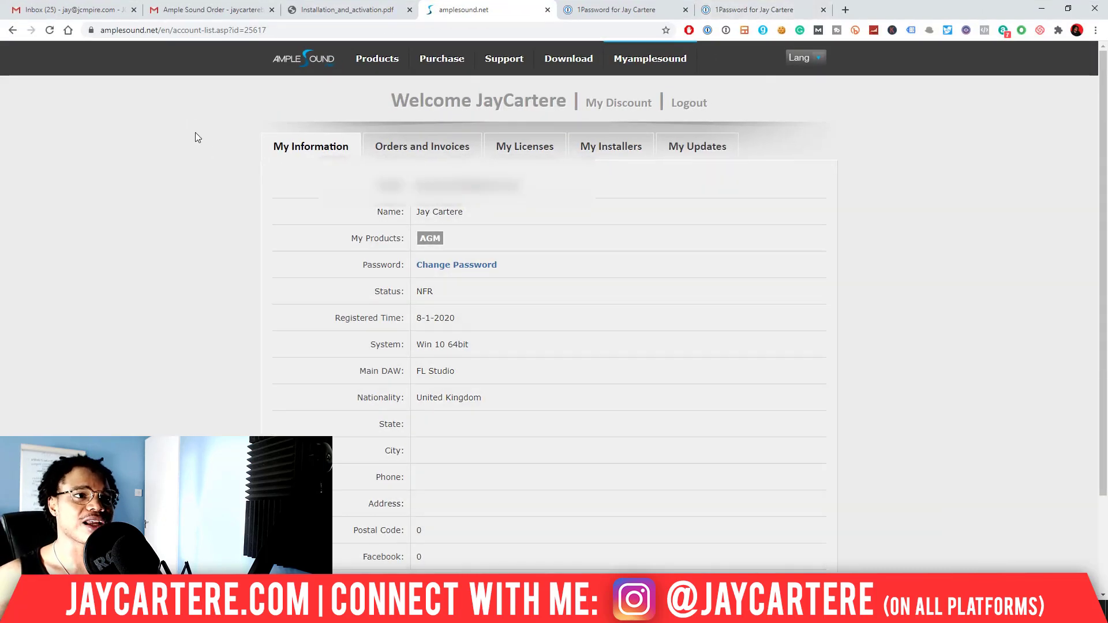
# From My Installers, download the Windows Ample Guitar M v3.2 installer and the Ample Guitar M Library
pyautogui.click(617, 152)
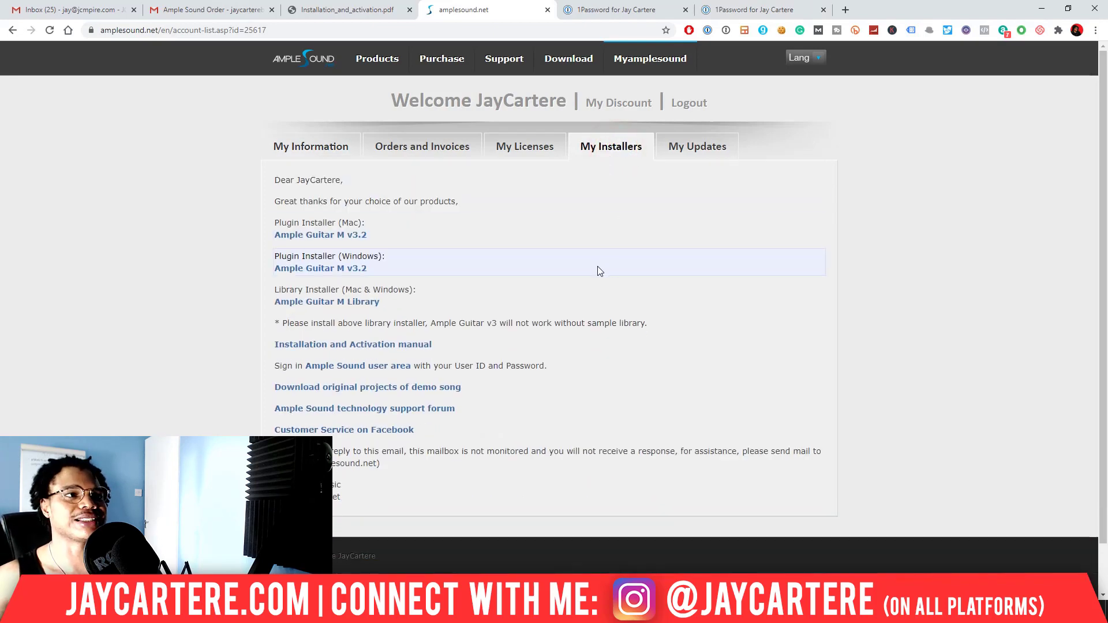
pyautogui.click(334, 269)
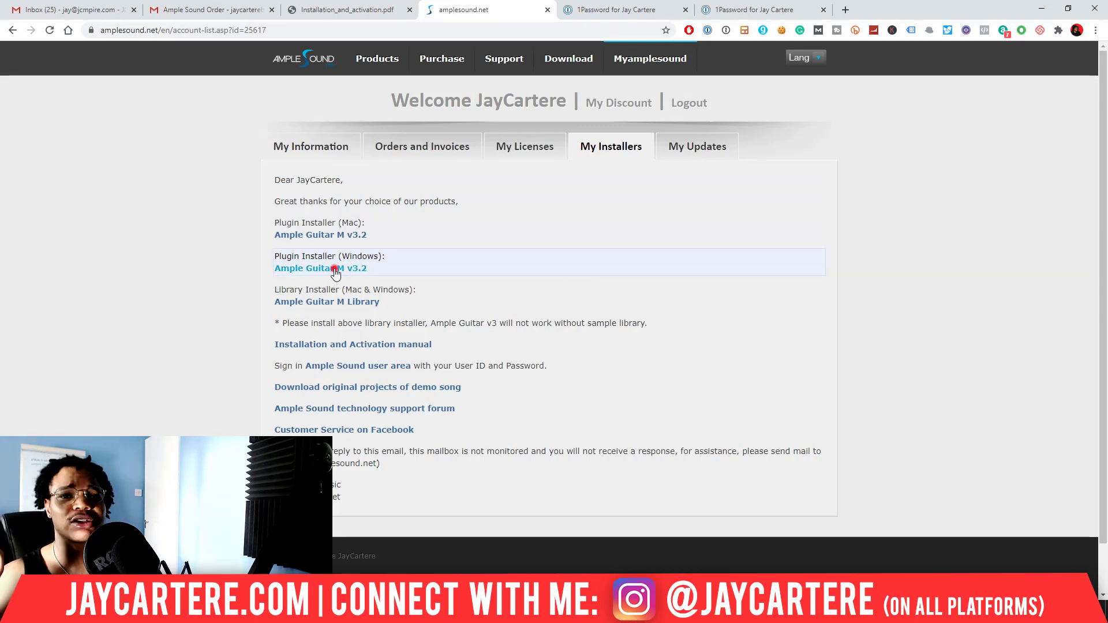
pyautogui.click(352, 303)
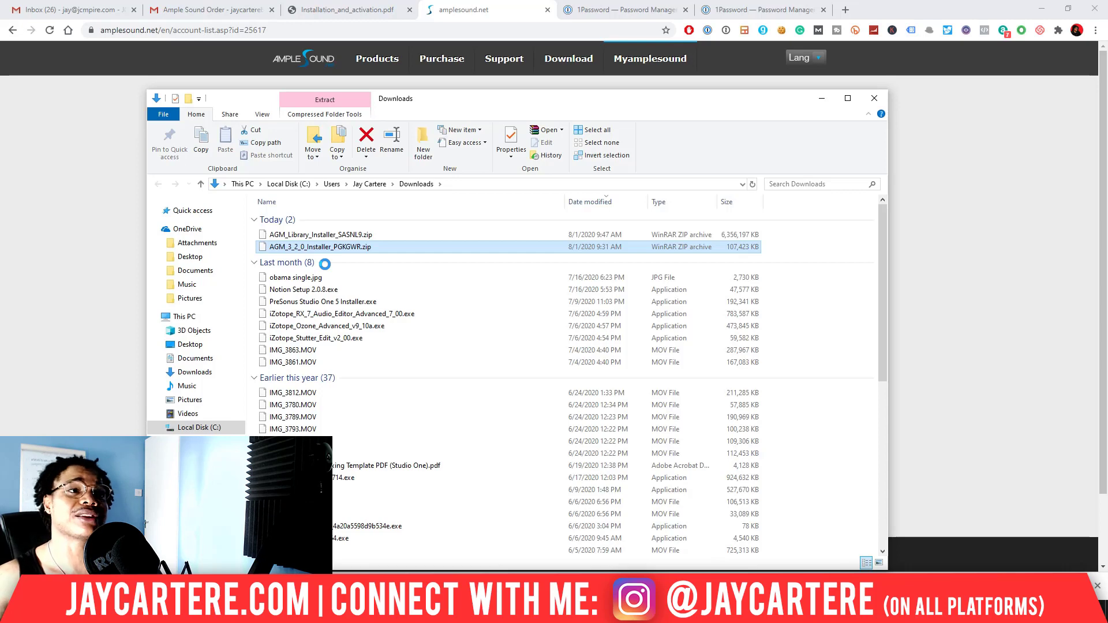
# Extract AGM_3_2_0_Installer_PGKGWR.zip into its own AGM_3_2_0_Installer_PGKGWR folder
pyautogui.rightClick(337, 247)
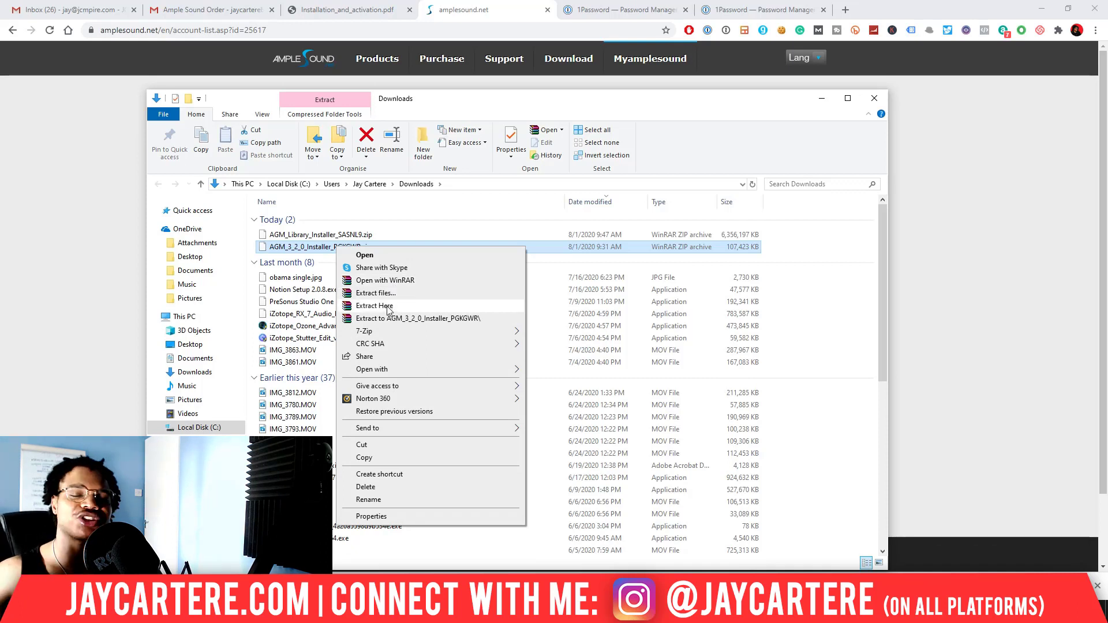
pyautogui.click(401, 320)
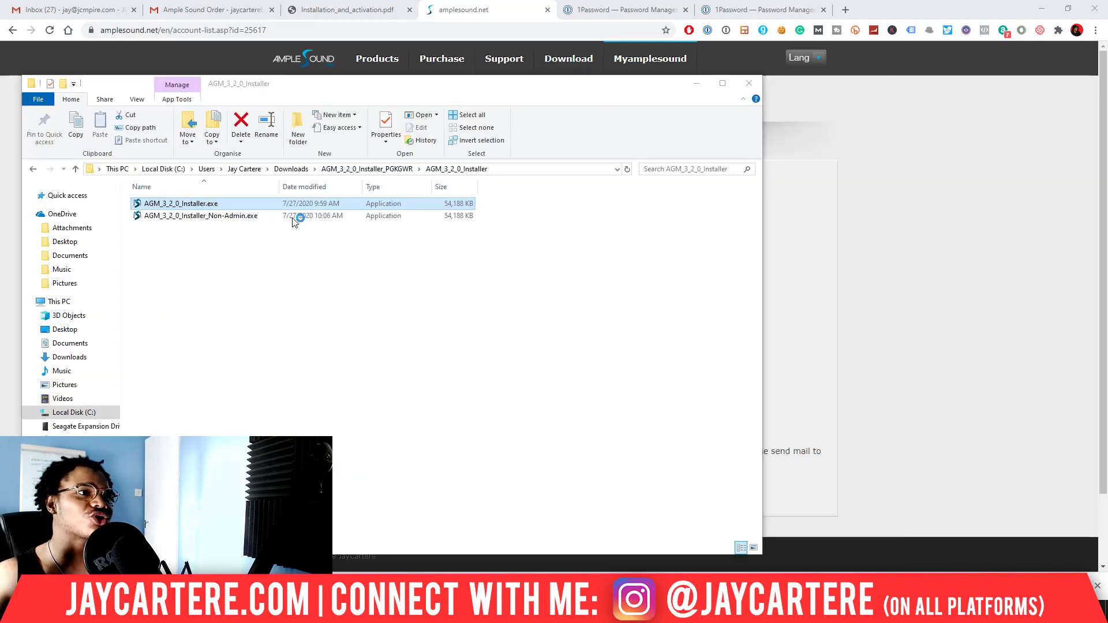
# Accept the Ample Guitar M license and confirm the install location
pyautogui.click(456, 362)
pyautogui.click(621, 399)
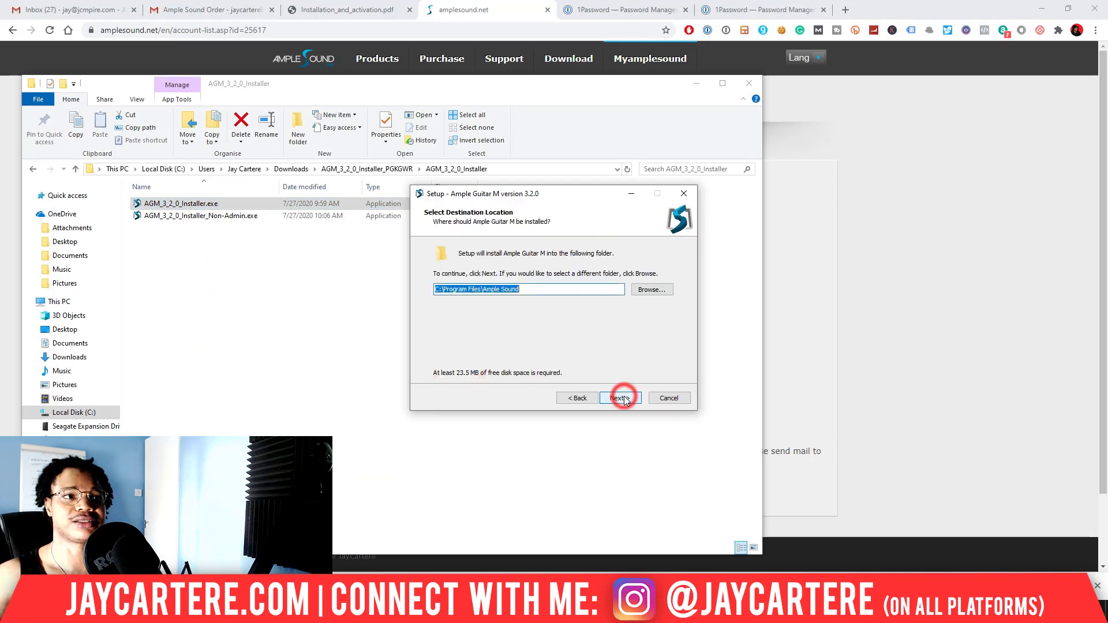
pyautogui.click(644, 290)
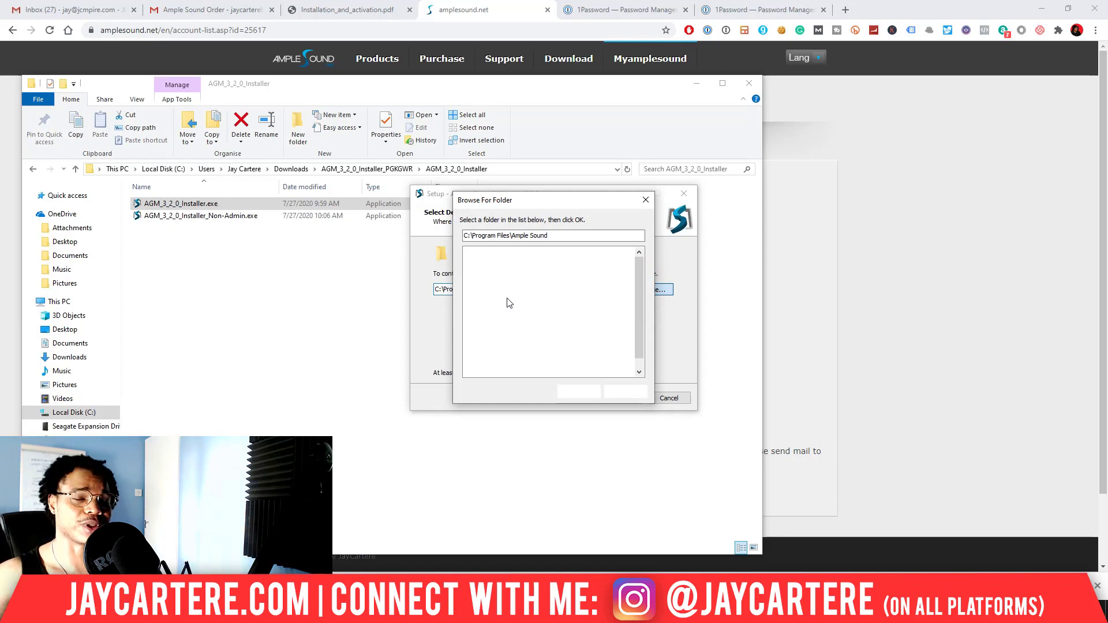
pyautogui.click(579, 392)
pyautogui.click(619, 399)
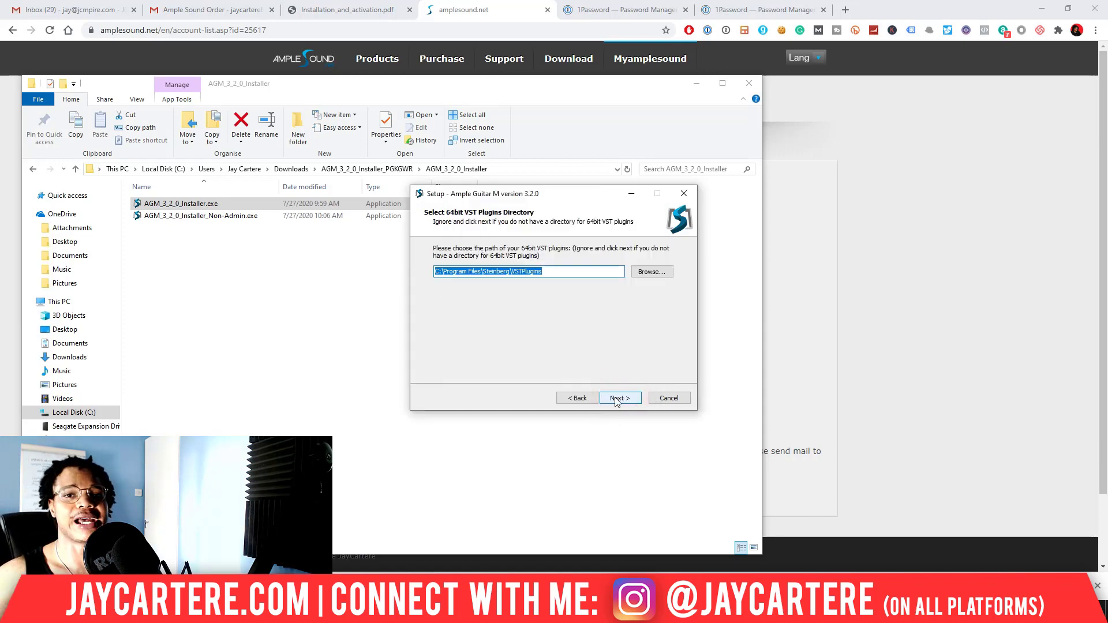
# Set the 64-bit VST plugins folder to D:\VST 64
pyautogui.click(653, 277)
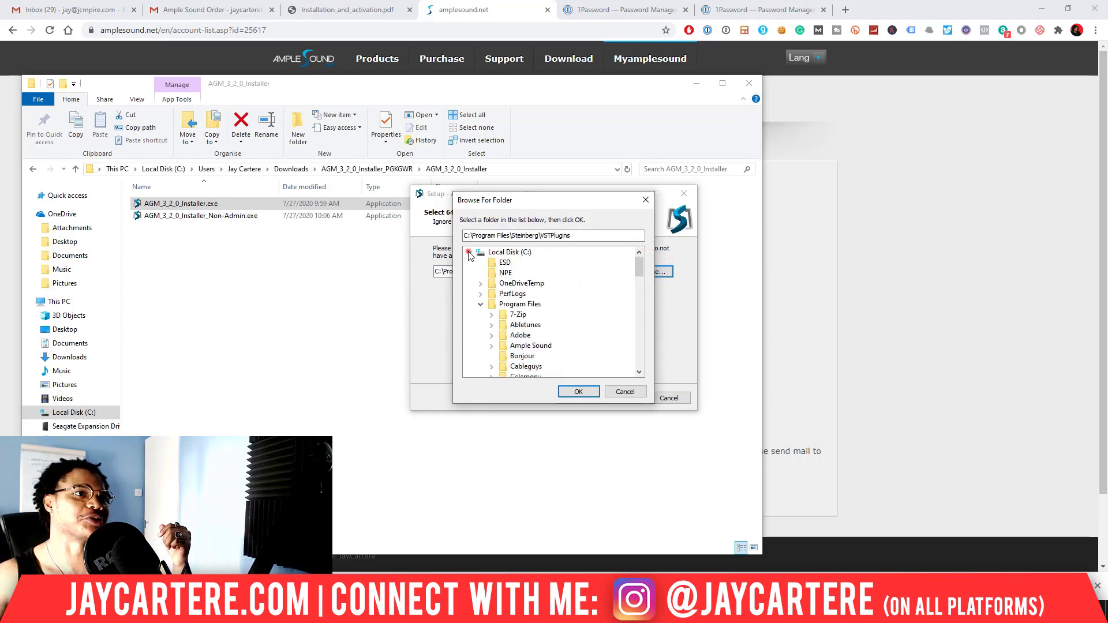
pyautogui.click(470, 253)
pyautogui.click(469, 252)
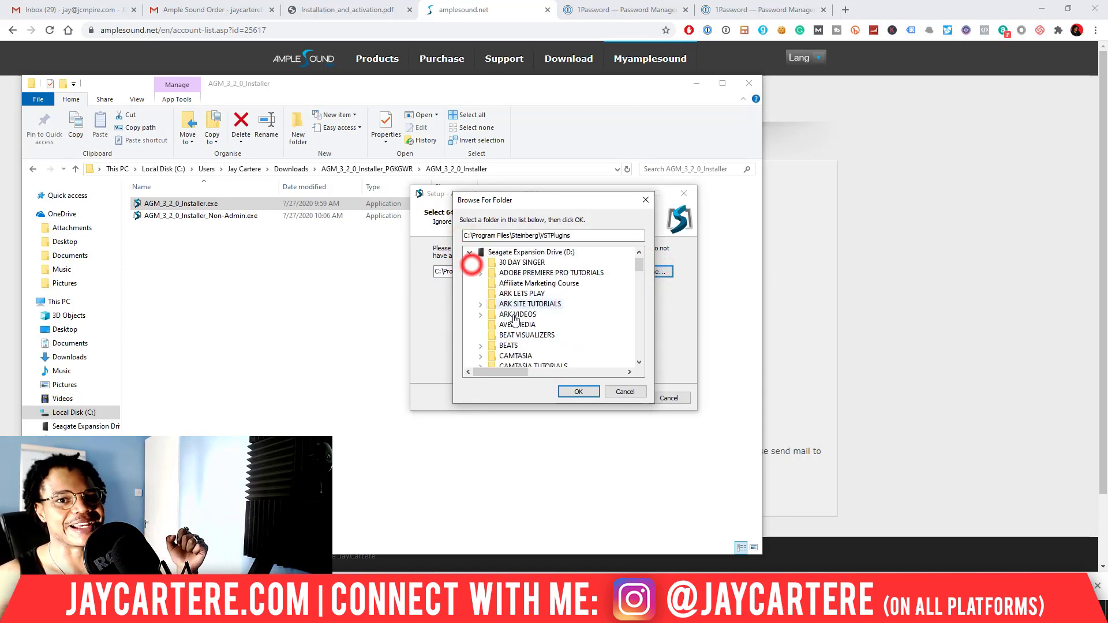
pyautogui.scroll(-5, 513, 311)
pyautogui.click(623, 393)
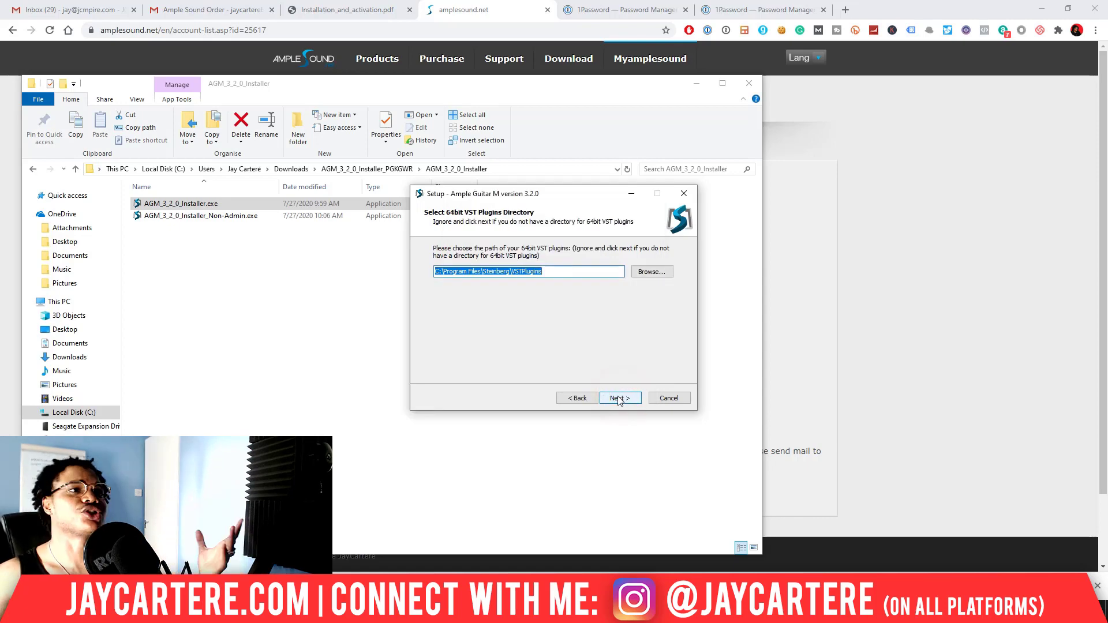
pyautogui.click(653, 275)
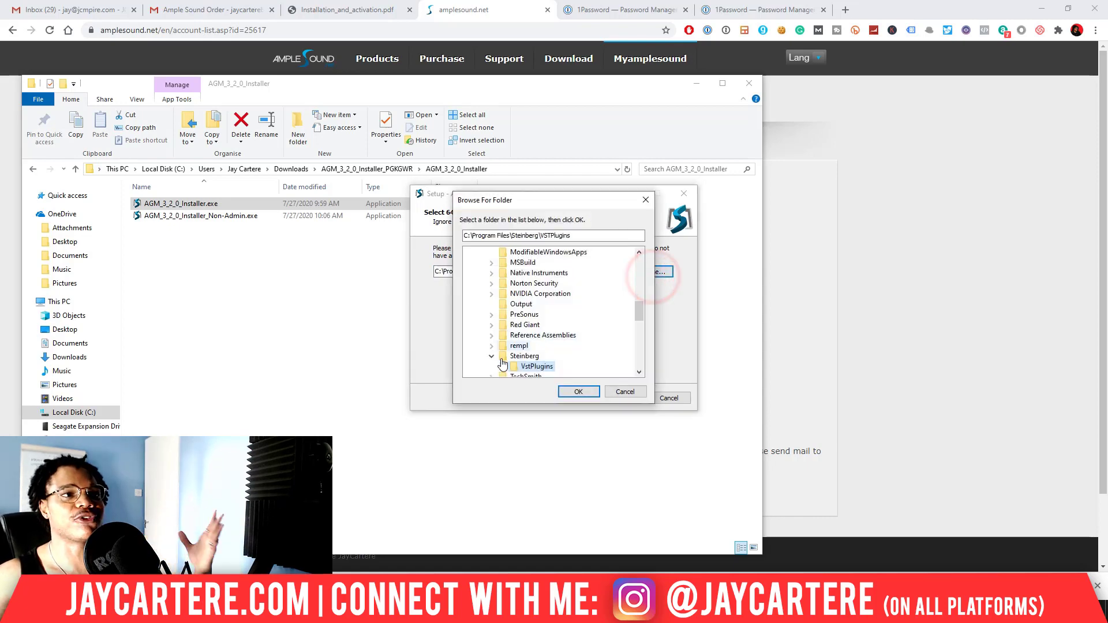
pyautogui.scroll(10, 520, 312)
pyautogui.click(579, 392)
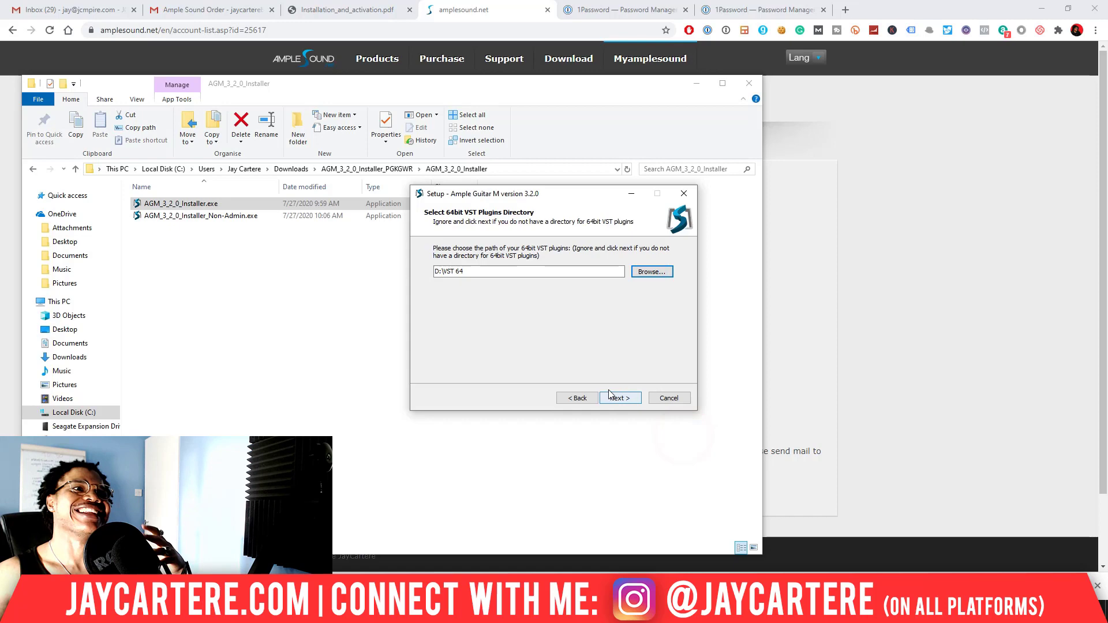
pyautogui.click(617, 399)
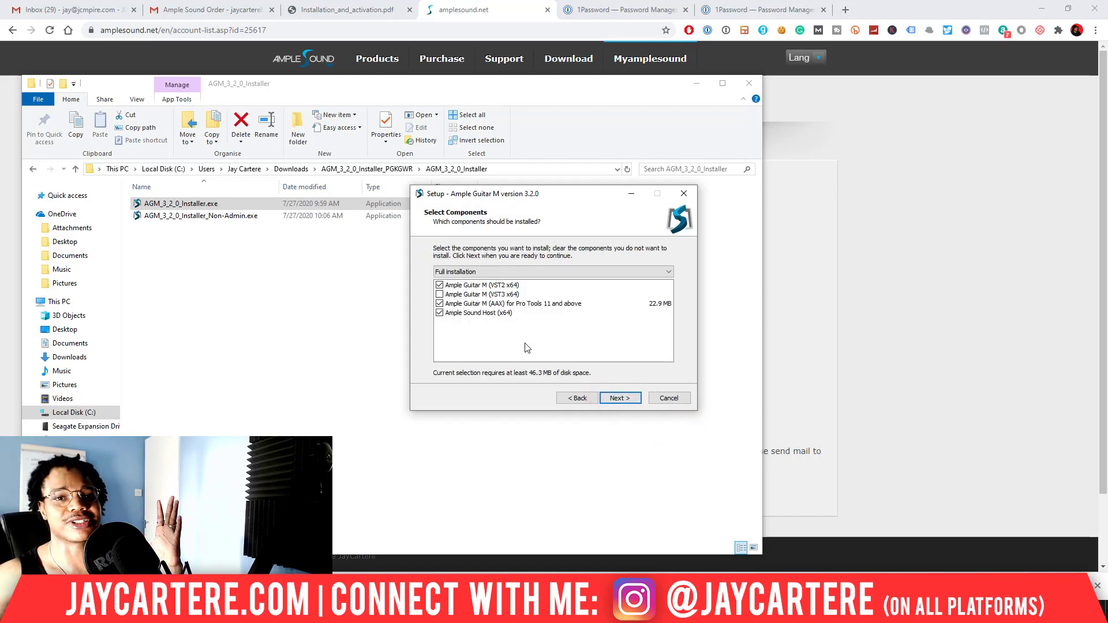
# Install Ample Guitar M with VST2, AAX and Ample Sound Host, keeping the default Start Menu folder
pyautogui.click(485, 294)
pyautogui.click(617, 398)
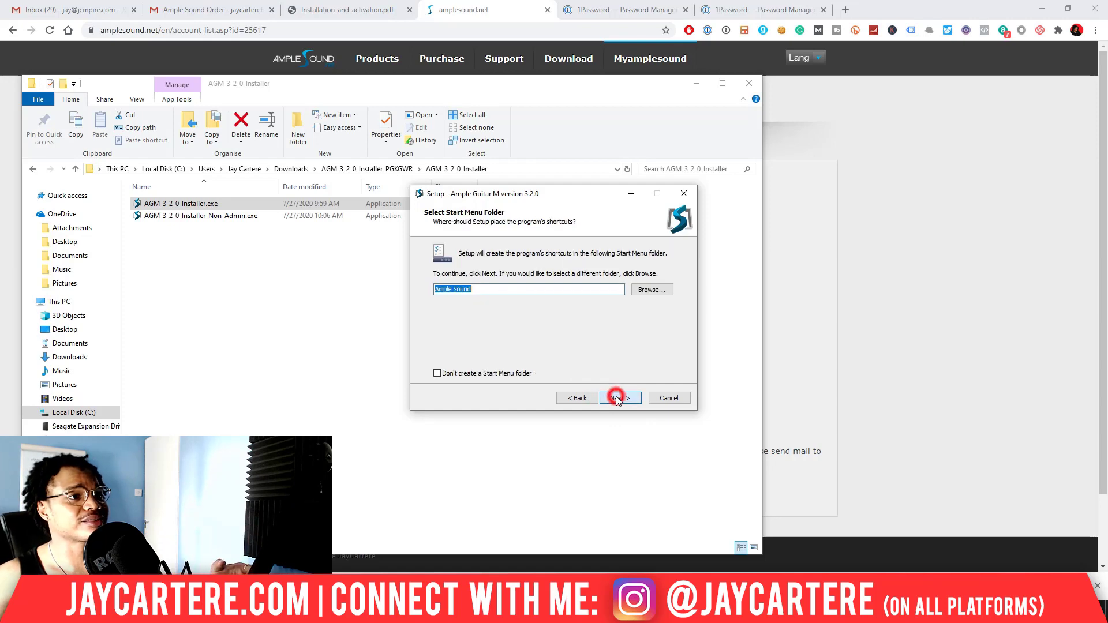
pyautogui.click(618, 399)
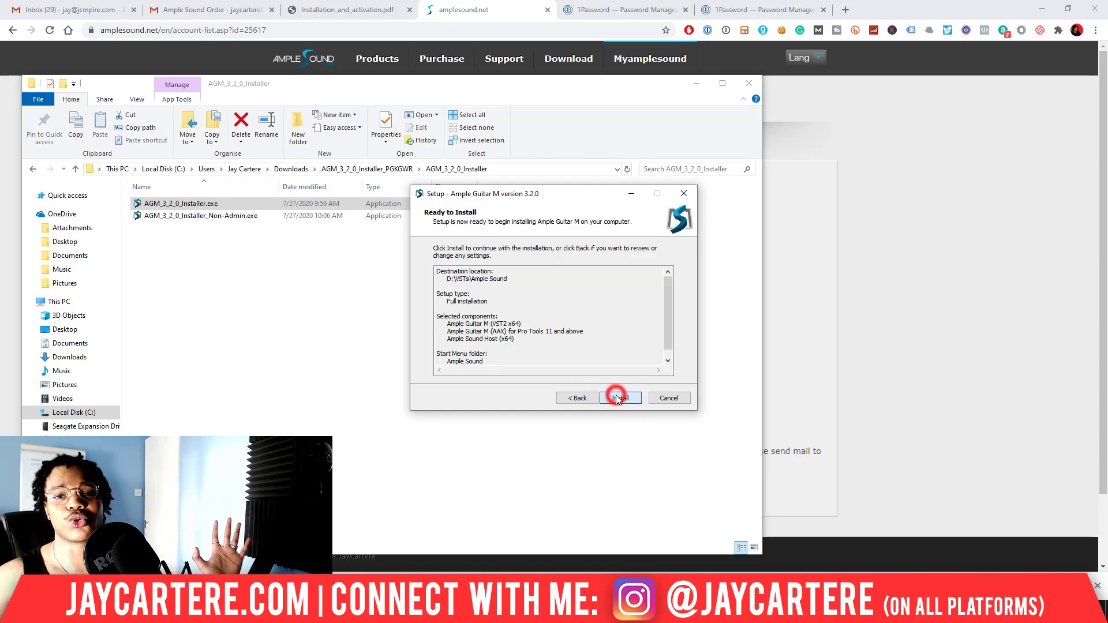
pyautogui.click(617, 398)
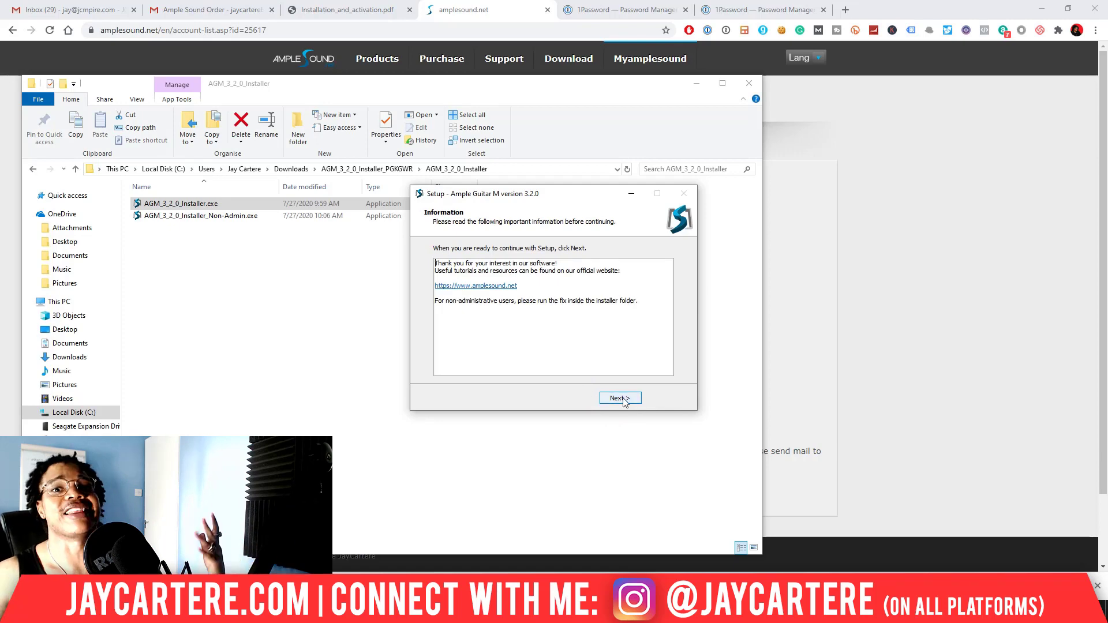
pyautogui.click(621, 398)
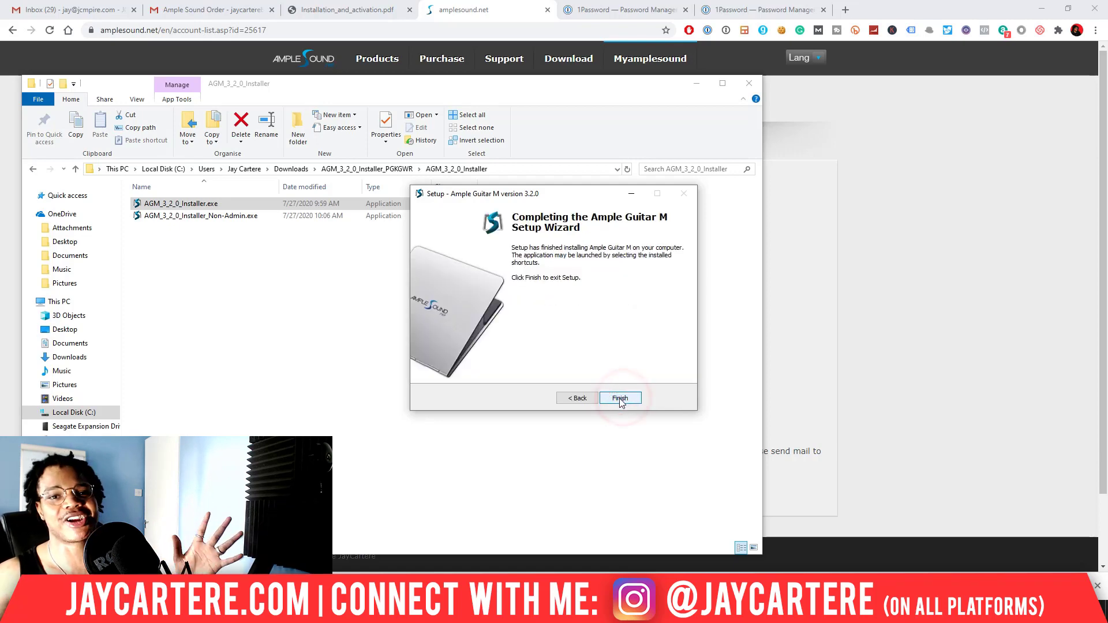
pyautogui.click(621, 399)
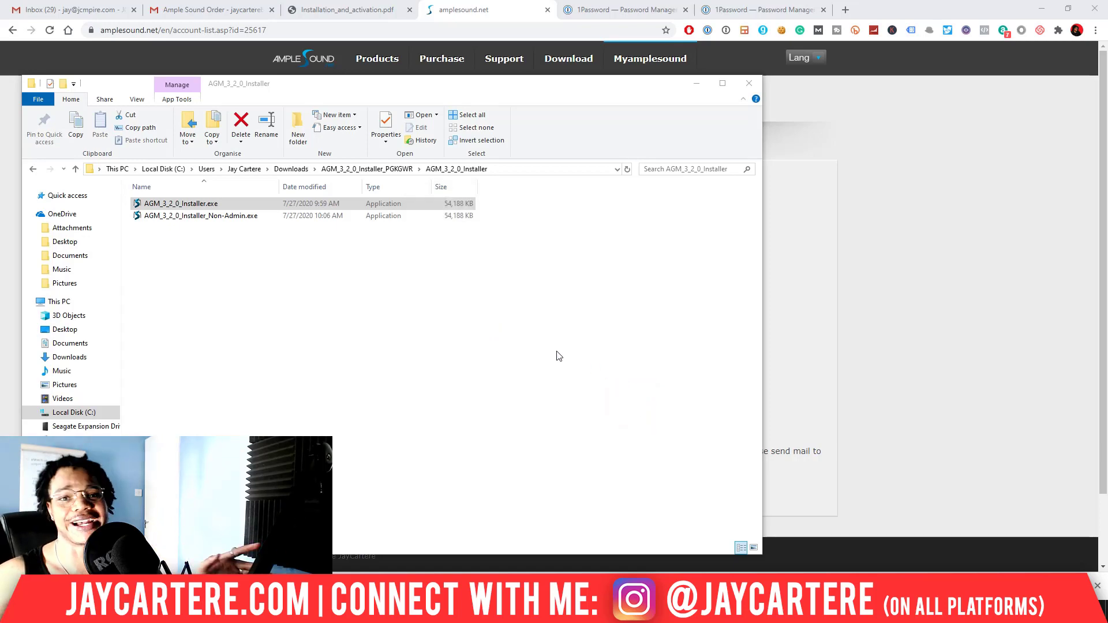
# Open the AGM_Library_Installer_SASNL9 folder and select its ReadMe.txt
pyautogui.click(33, 170)
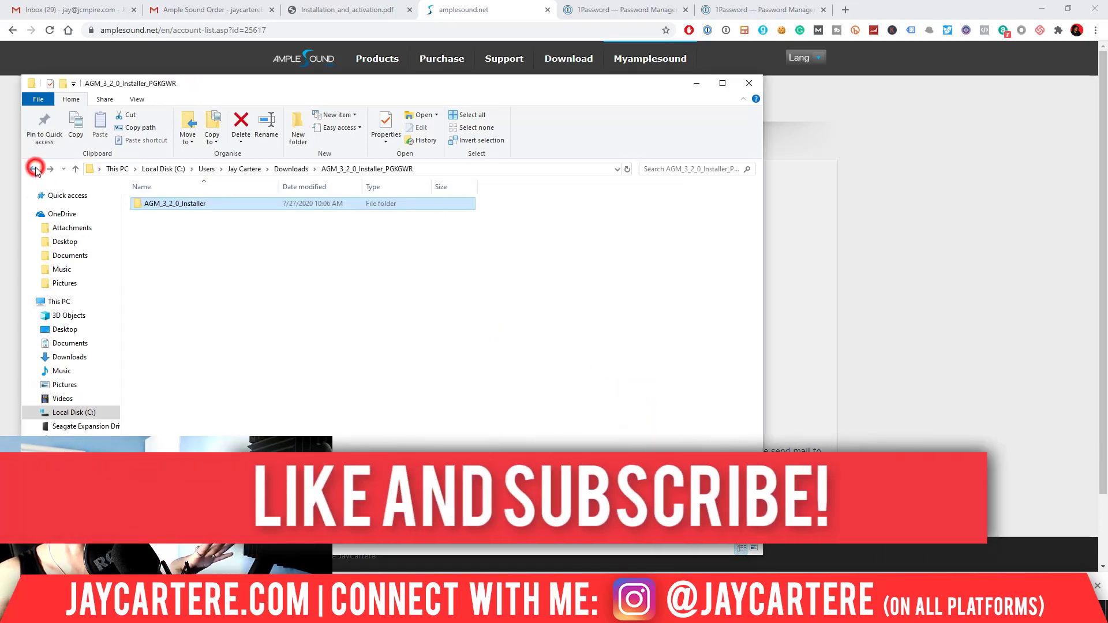
pyautogui.doubleClick(219, 257)
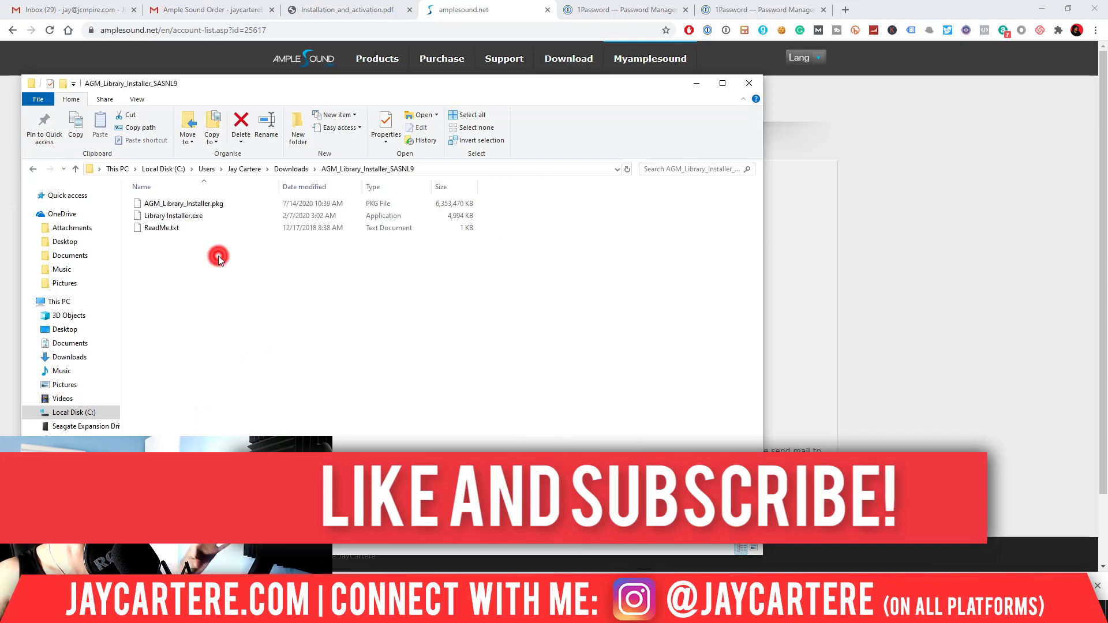
pyautogui.click(179, 226)
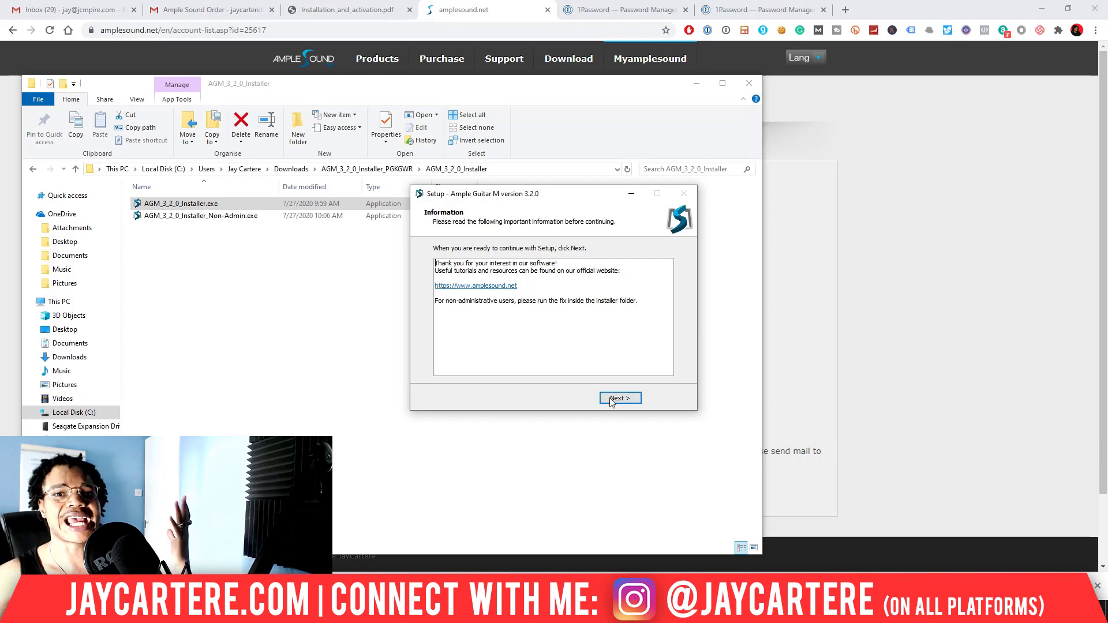
# Finish and close the Ample Guitar M setup, then go back to the parent folder
pyautogui.click(623, 399)
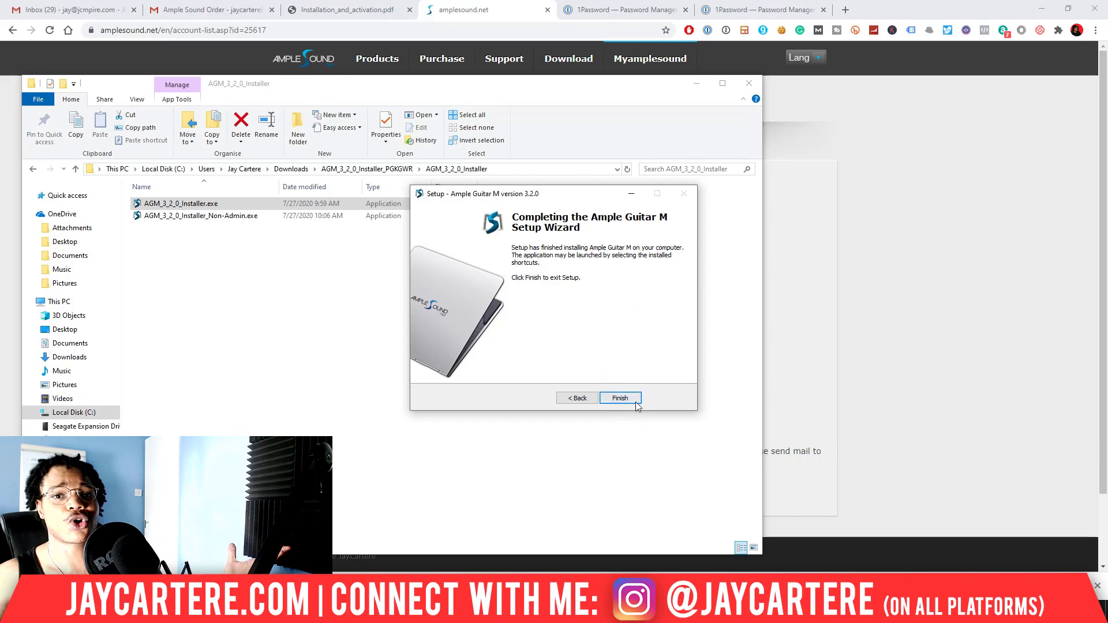
pyautogui.click(636, 404)
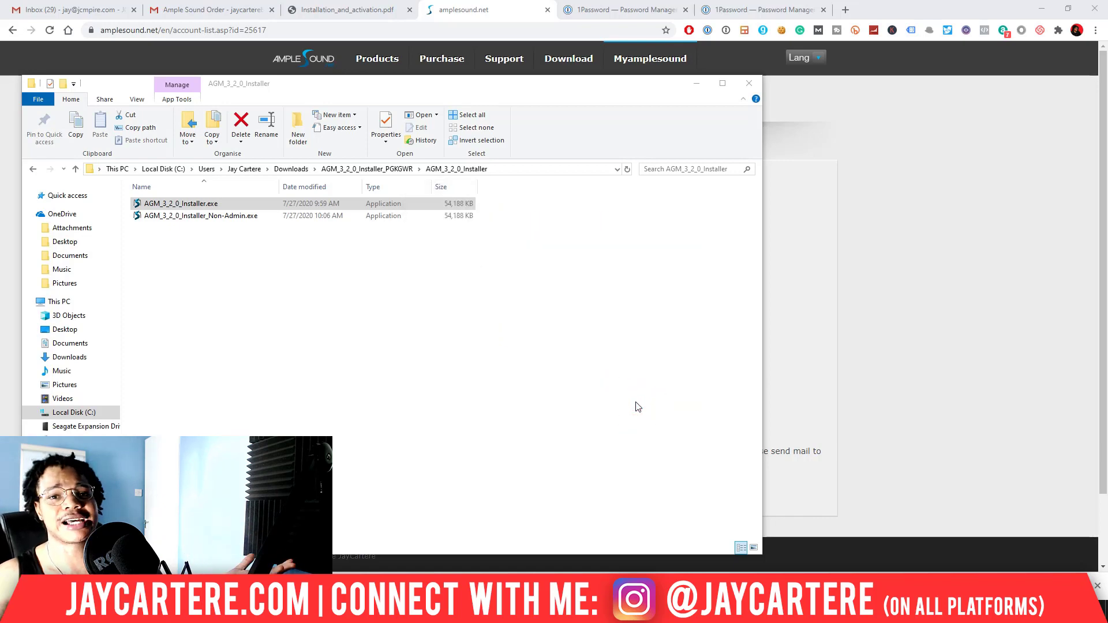
pyautogui.click(35, 169)
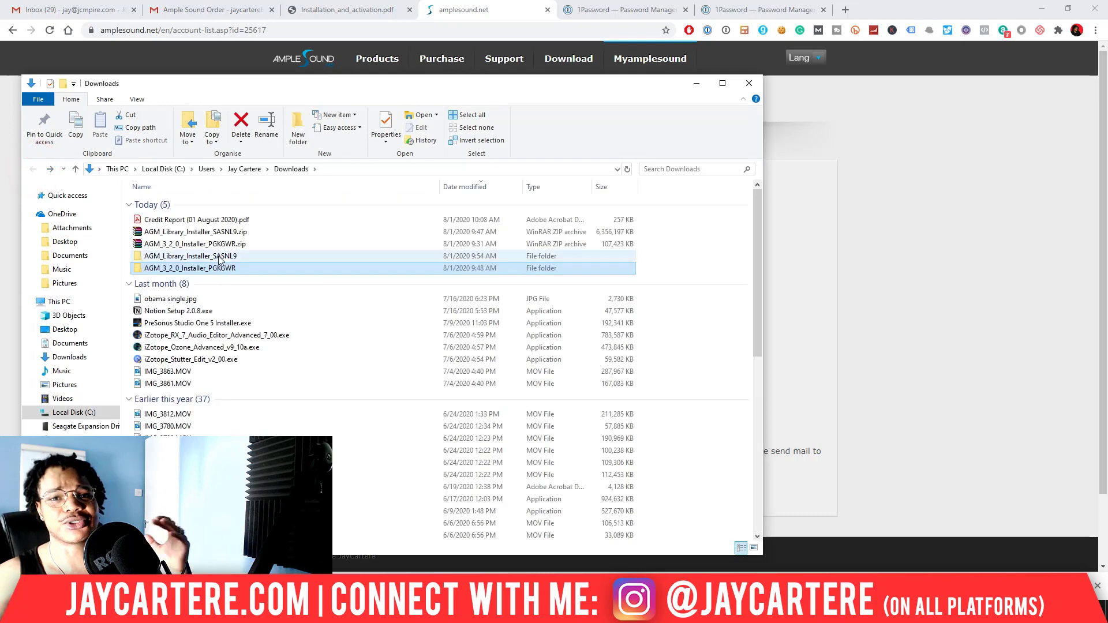
# Read the library install instructions in ReadMe.txt from AGM_Library_Installer_SASNL9, then minimize Notepad
pyautogui.doubleClick(218, 255)
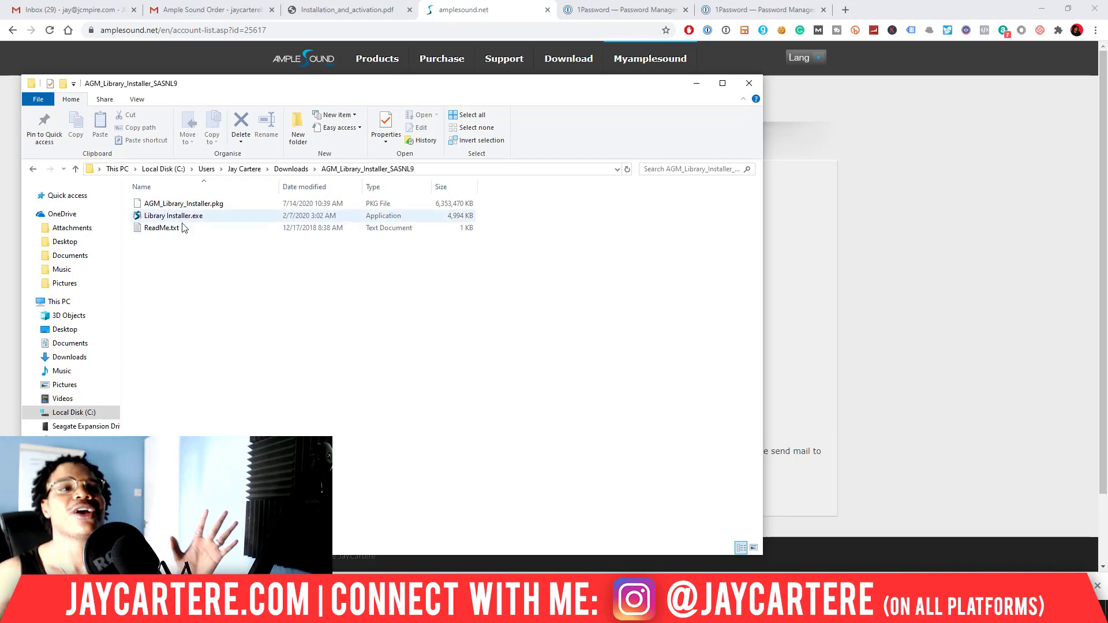
pyautogui.click(182, 230)
pyautogui.doubleClick(183, 229)
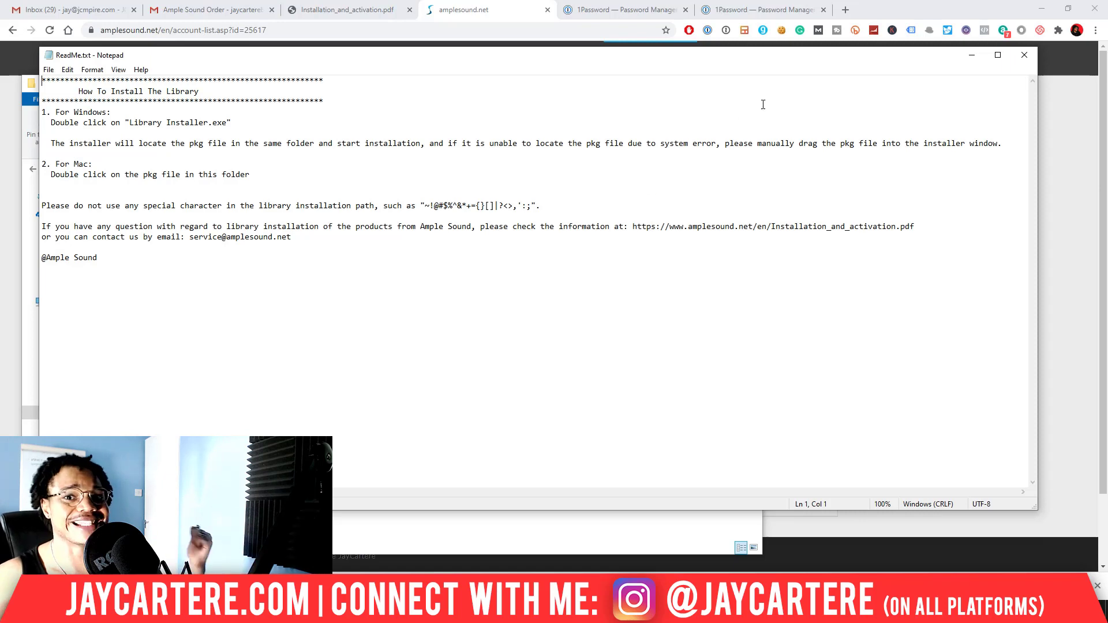
pyautogui.click(974, 59)
# Launch Library Installer.exe and choose Seagate Expansion Drive (D:) as the library destination
pyautogui.doubleClick(195, 218)
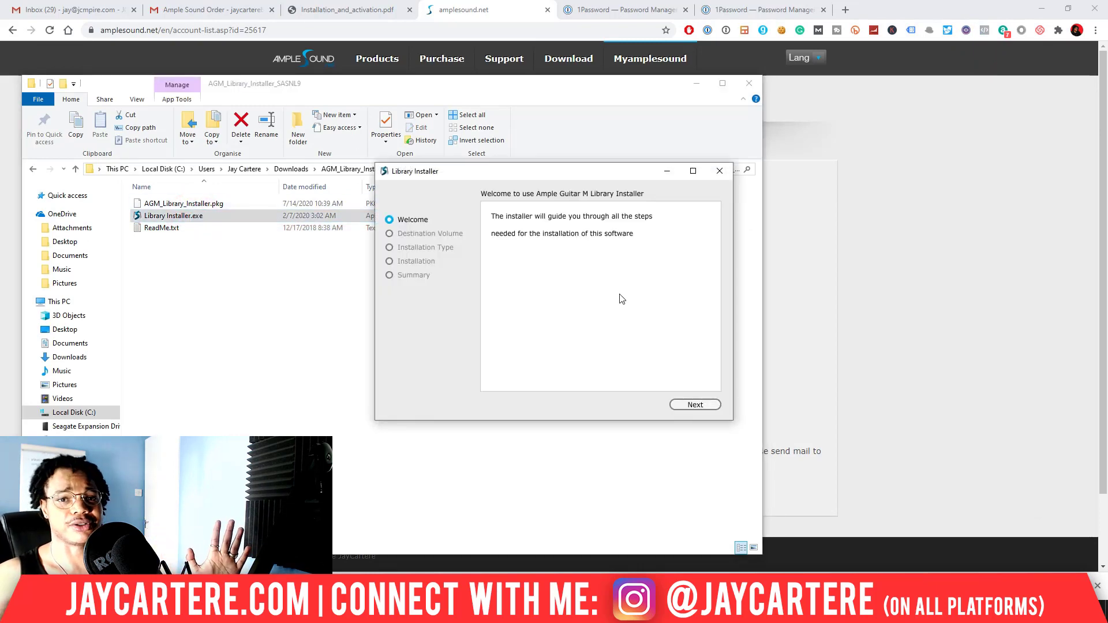
pyautogui.click(695, 404)
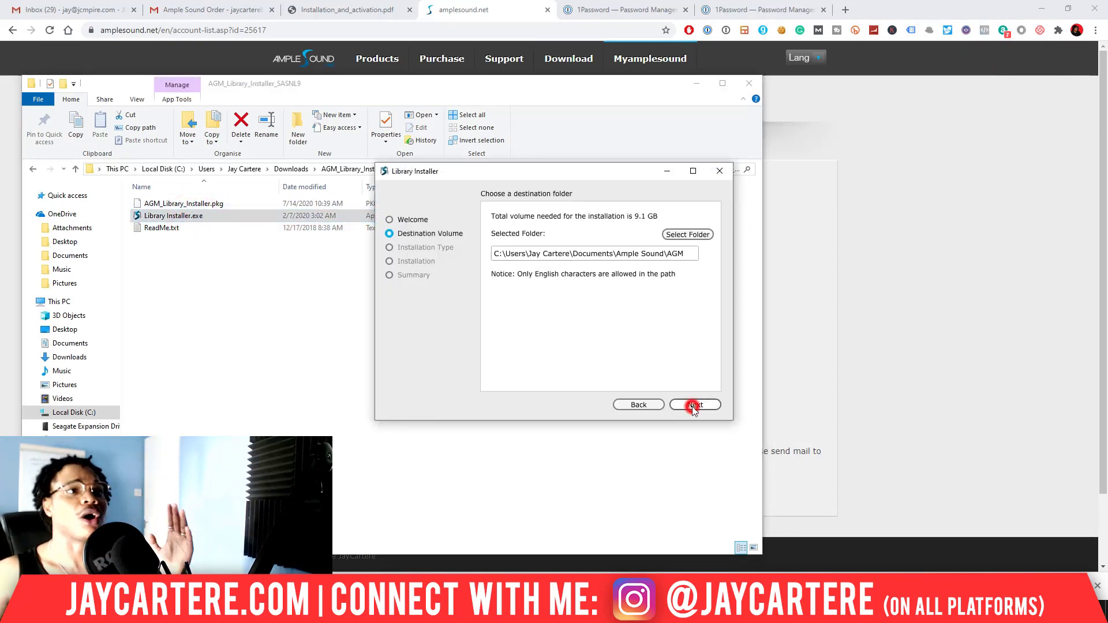
pyautogui.click(688, 235)
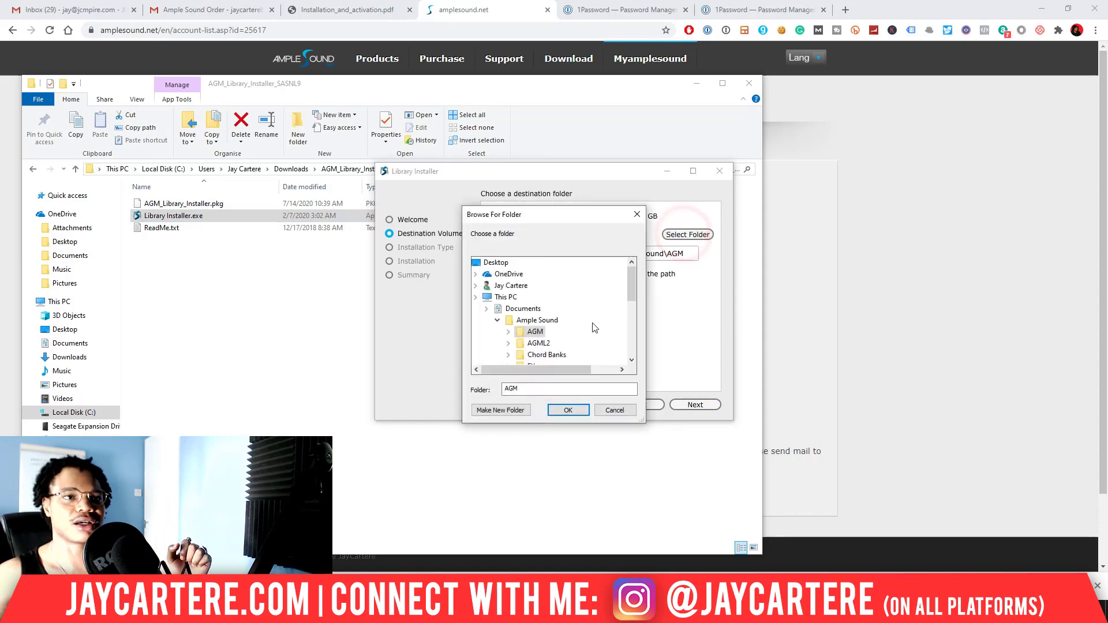
pyautogui.click(486, 308)
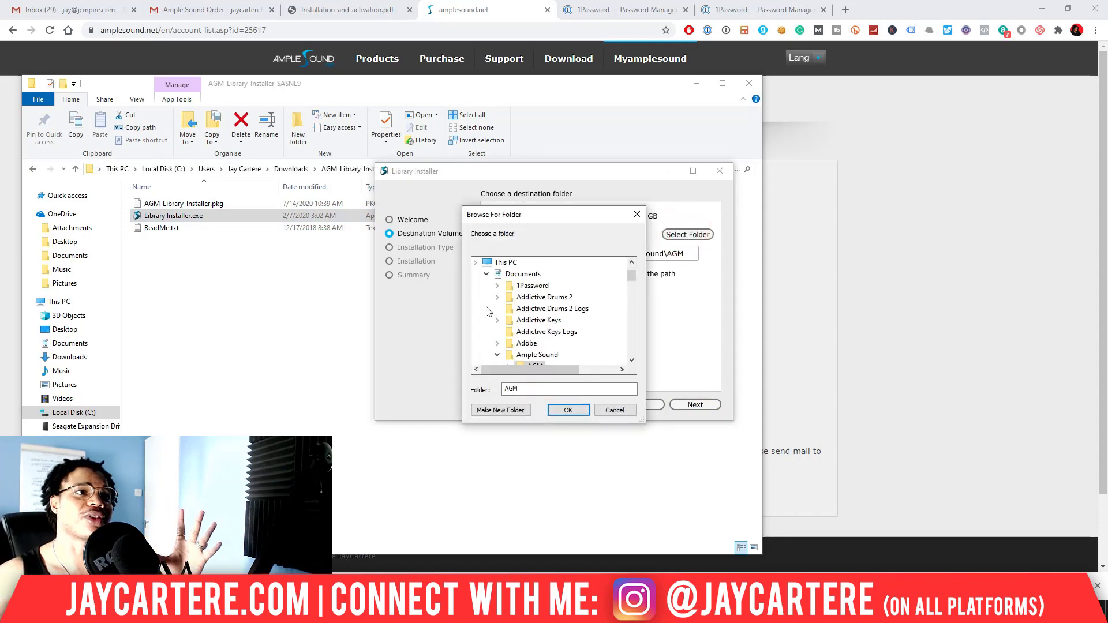
pyautogui.click(488, 275)
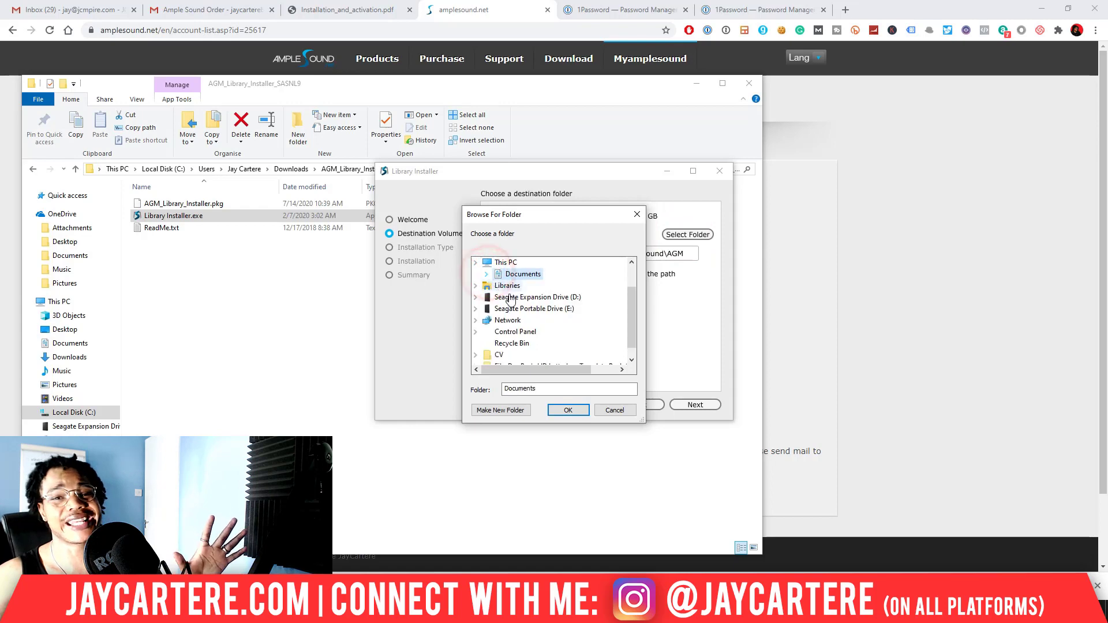
pyautogui.doubleClick(512, 297)
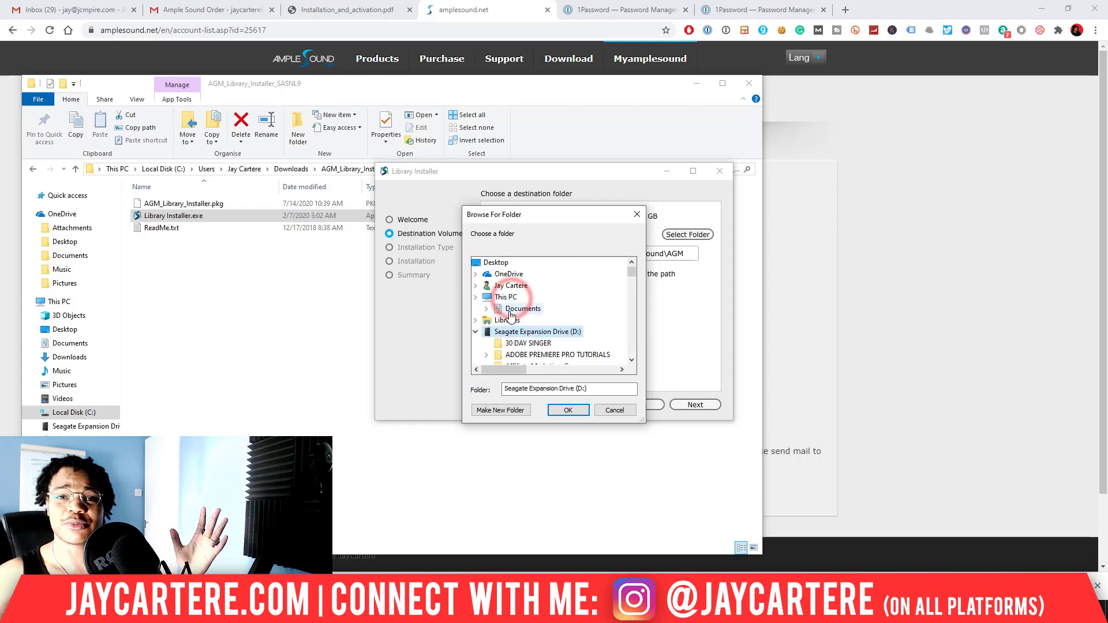
pyautogui.scroll(-3, 531, 322)
pyautogui.scroll(-5, 531, 321)
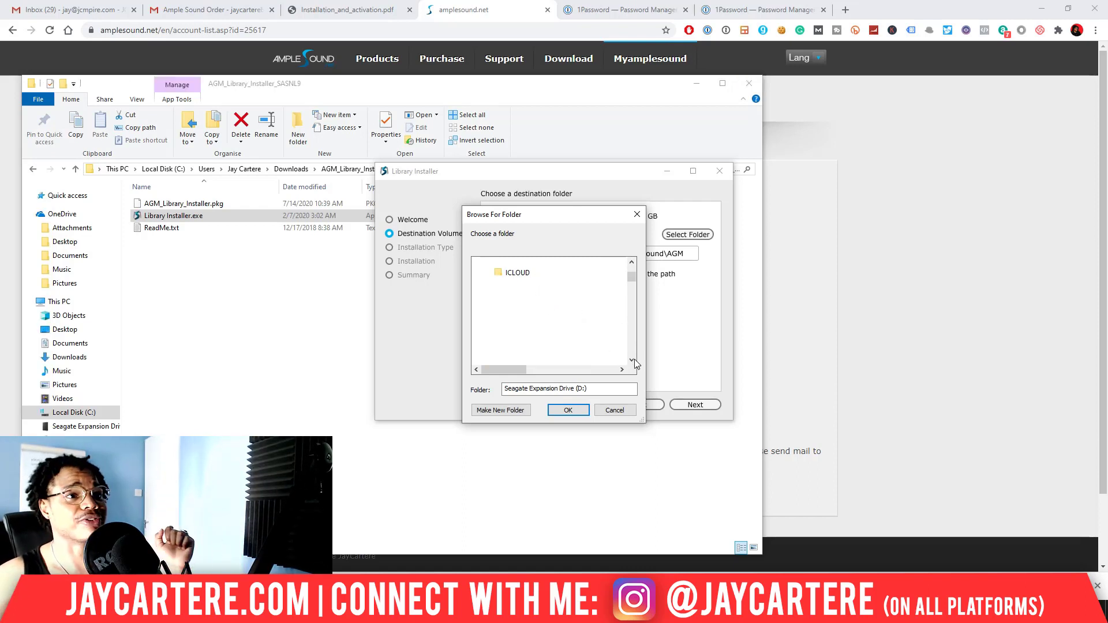
pyautogui.press('Return')
# Install the Ample Guitar M library onto drive D: and close the installer
pyautogui.click(681, 406)
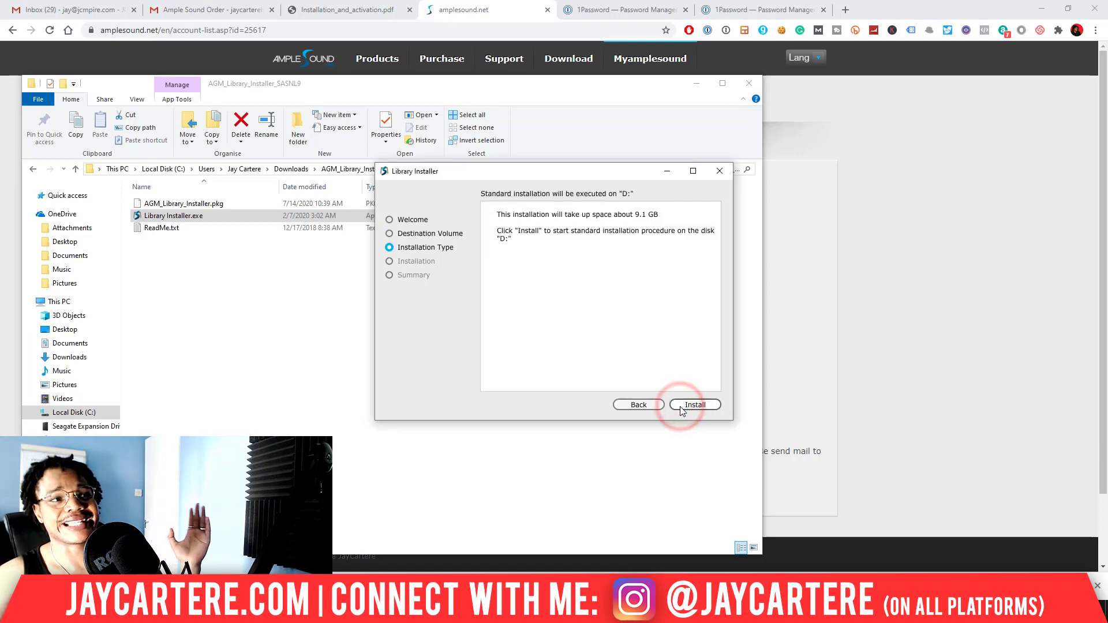
pyautogui.click(684, 405)
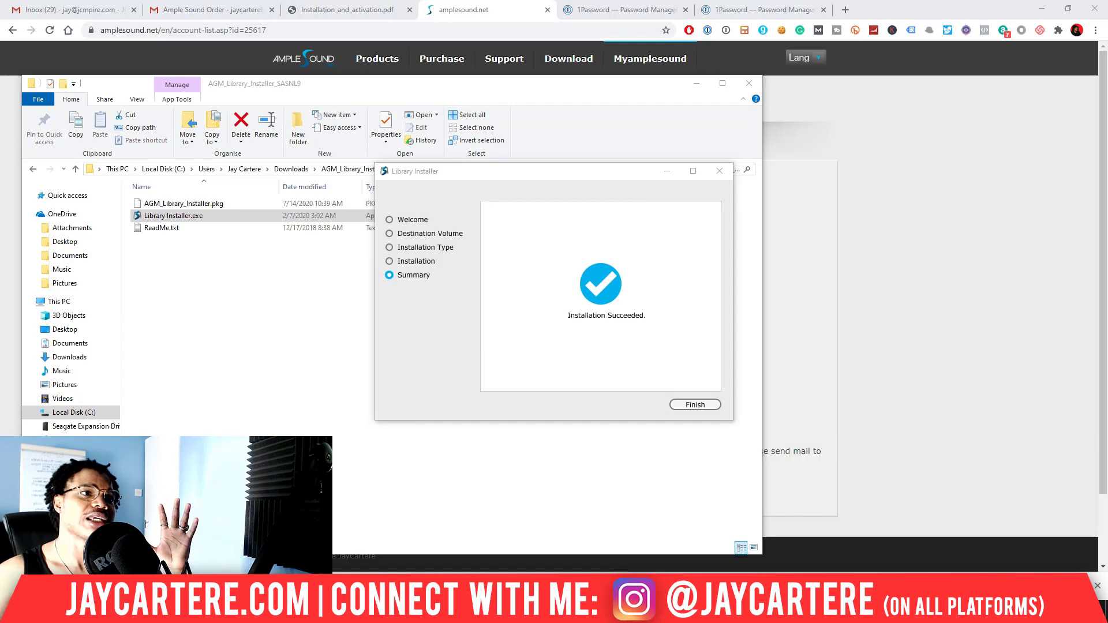
pyautogui.click(693, 406)
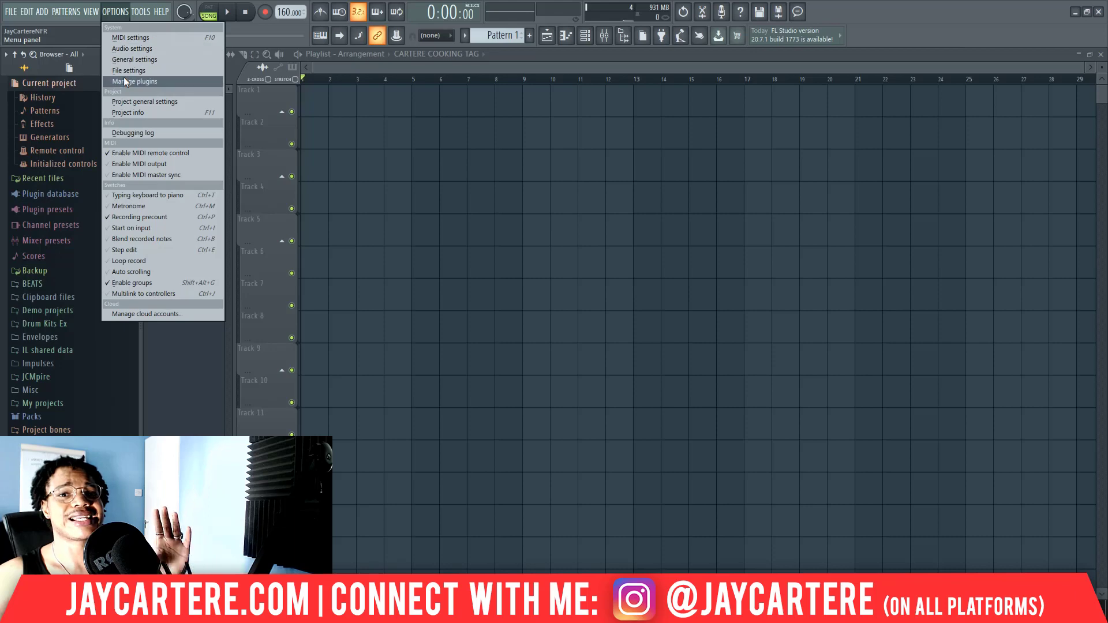
# Open FL Studio's Plugin Manager and scan for newly installed plugins
pyautogui.click(125, 81)
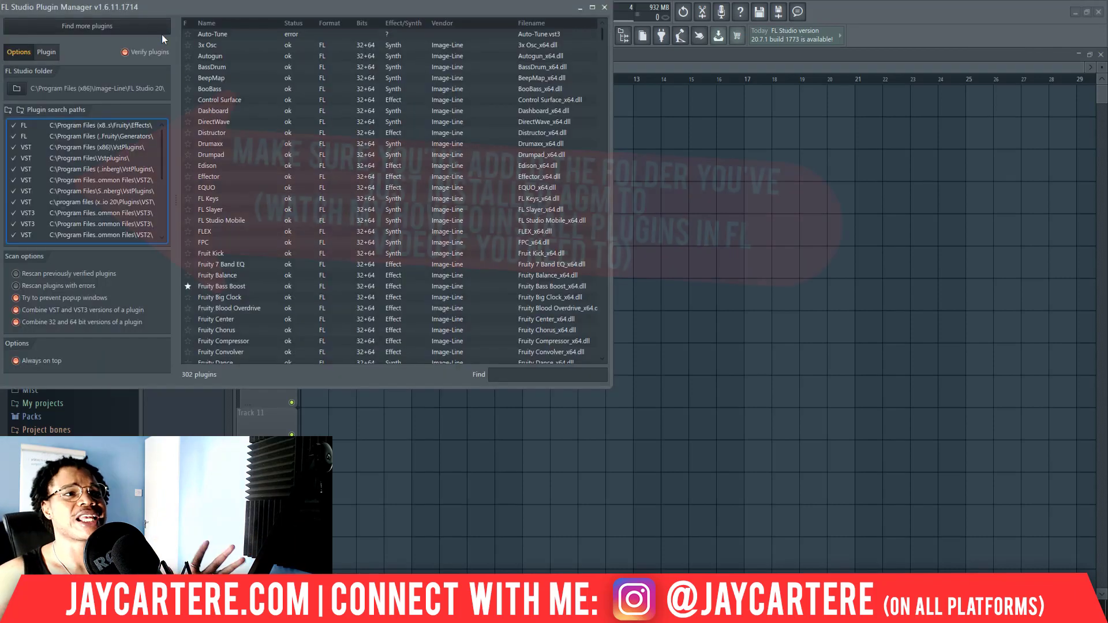
pyautogui.click(131, 24)
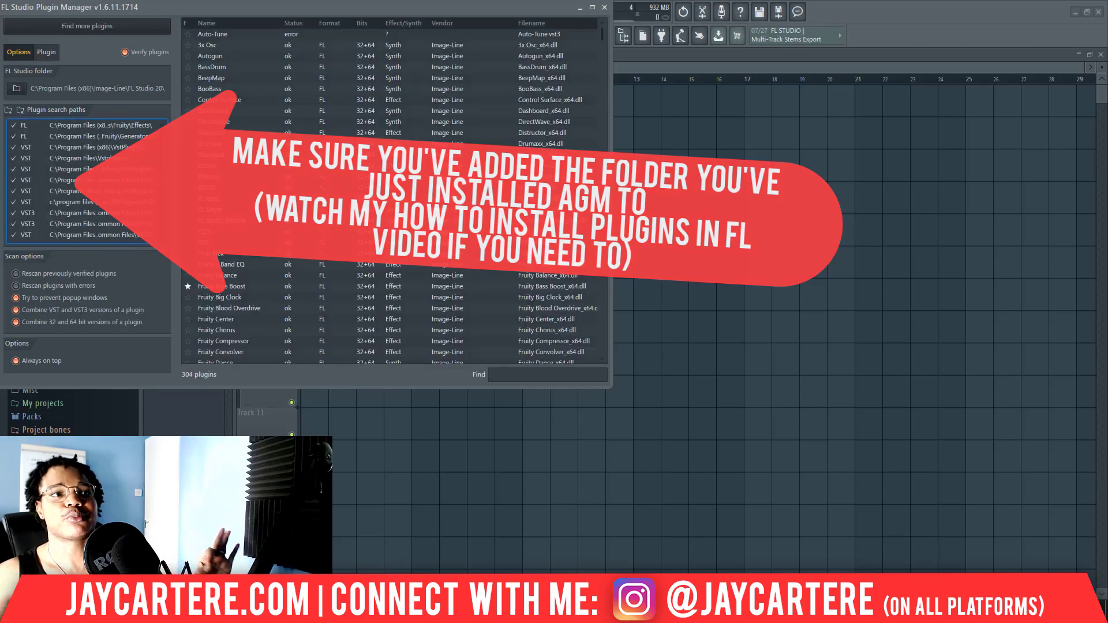
pyautogui.scroll(-10, 399, 225)
pyautogui.scroll(-10, 398, 226)
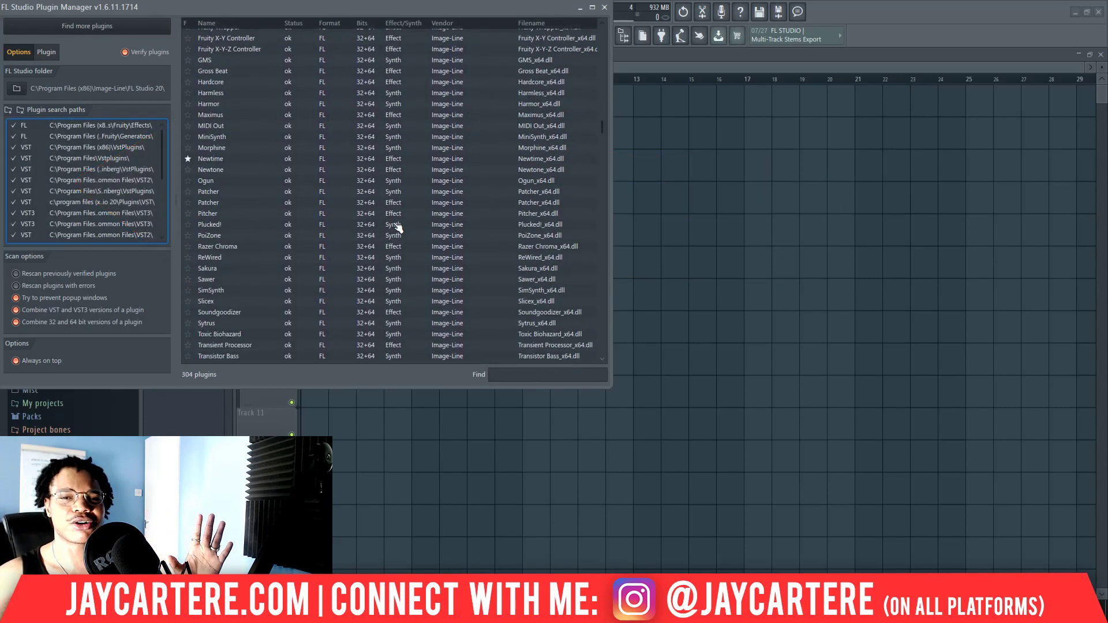
pyautogui.scroll(-10, 401, 228)
pyautogui.scroll(-10, 406, 234)
pyautogui.scroll(2, 375, 225)
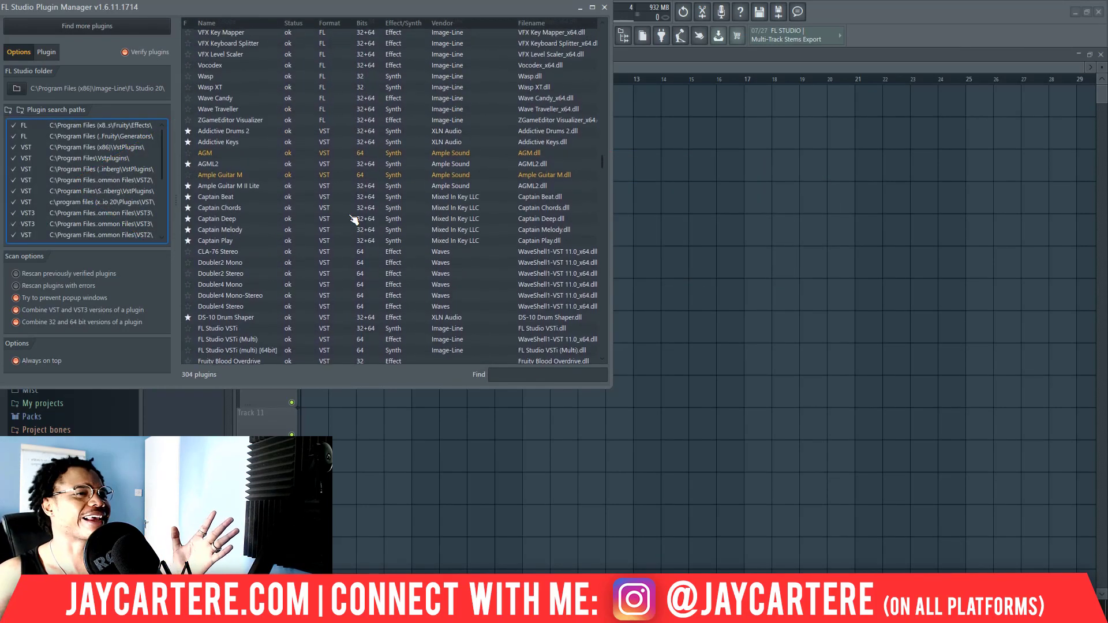
# Mark AGM and Ample Guitar M as favourite plugins
pyautogui.click(189, 153)
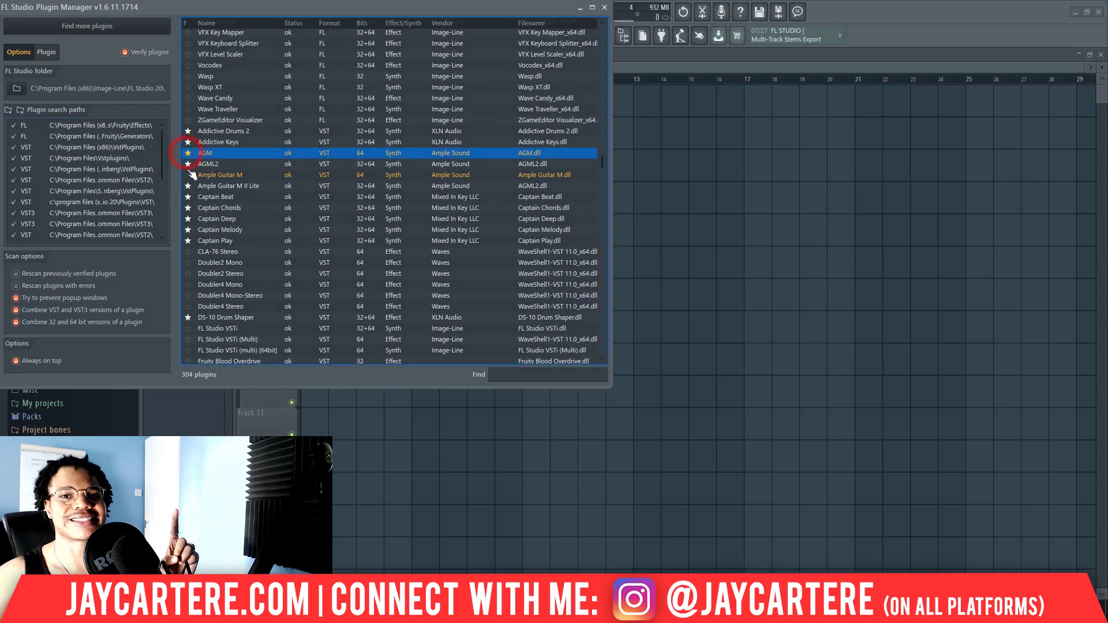
pyautogui.click(188, 175)
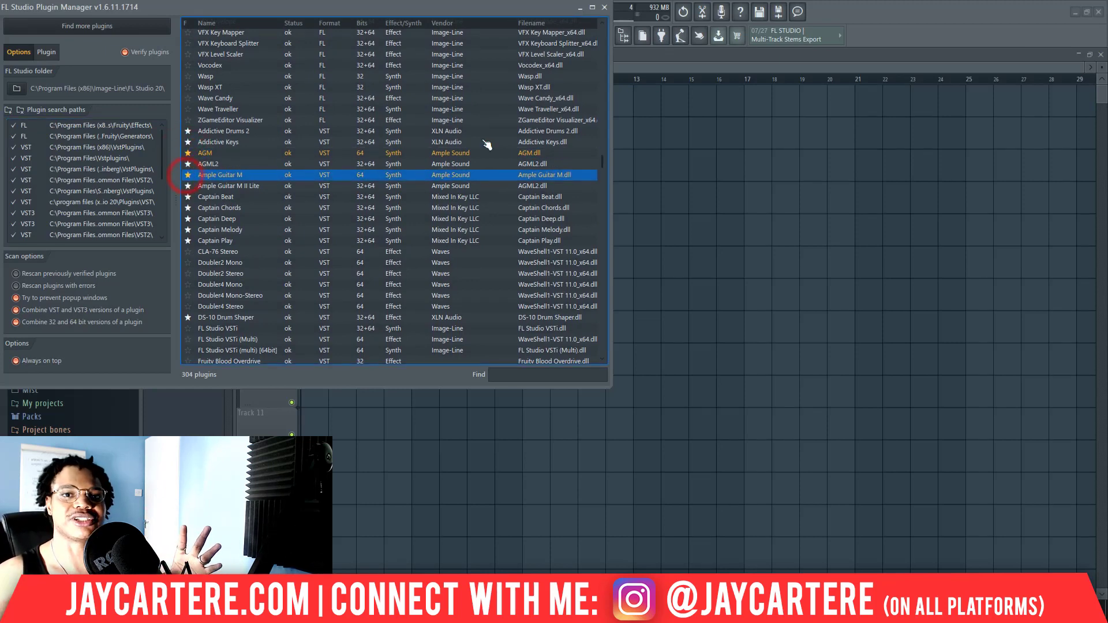
pyautogui.scroll(-2, 323, 208)
pyautogui.scroll(-5, 323, 208)
pyautogui.scroll(-5, 323, 208)
pyautogui.scroll(-5, 325, 205)
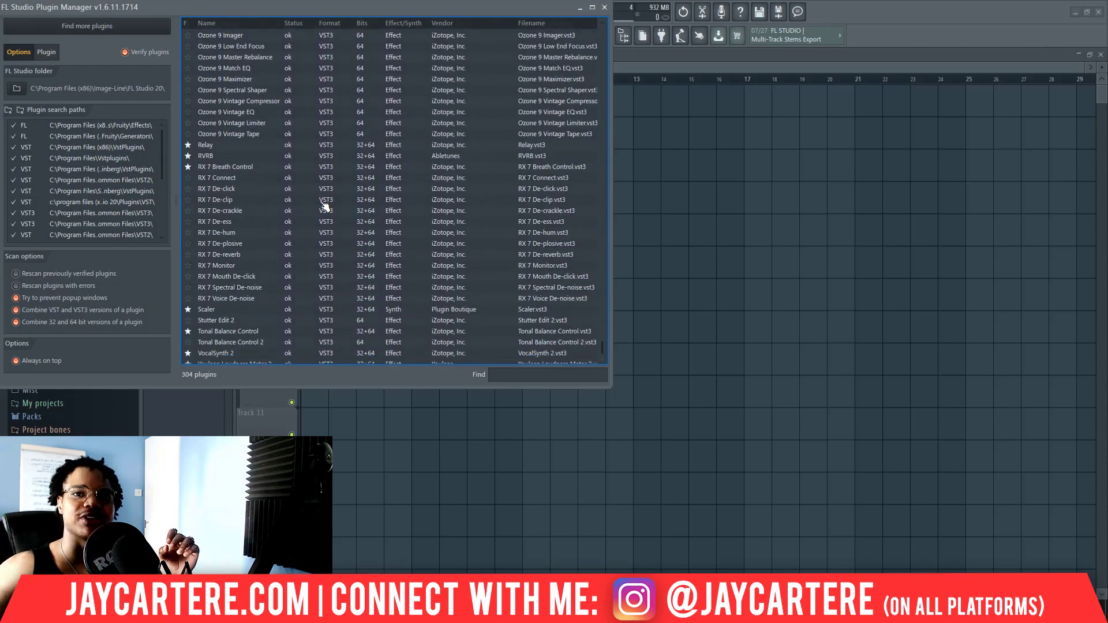
pyautogui.scroll(5, 325, 205)
pyautogui.scroll(5, 326, 206)
pyautogui.scroll(3, 326, 207)
pyautogui.scroll(5, 327, 208)
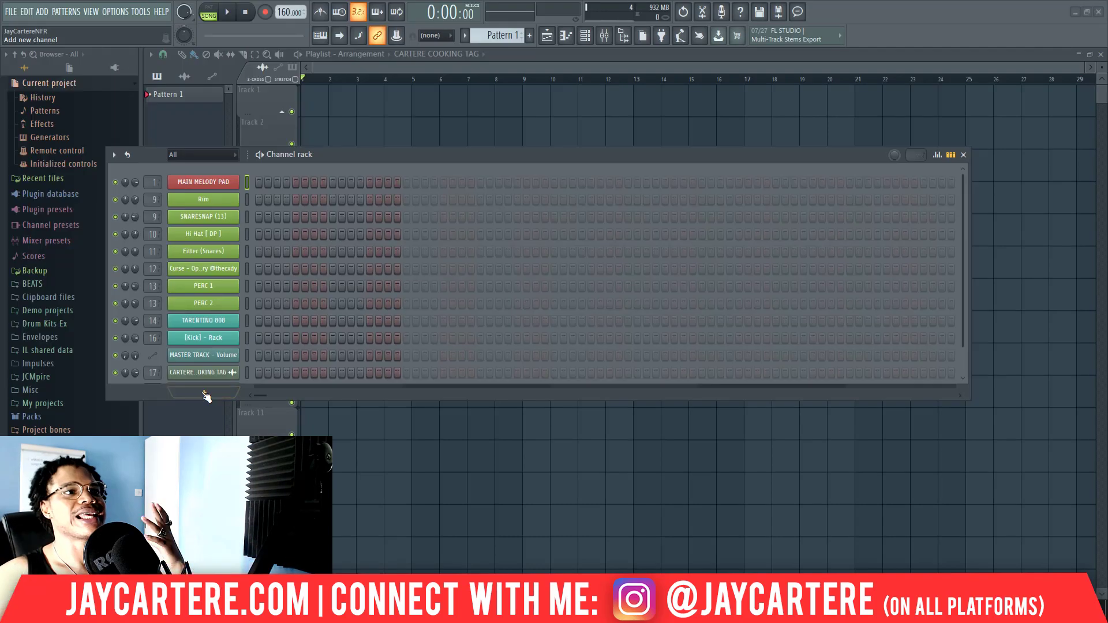
# Add Ample Guitar M as a channel and arrange the channel rack and guitar window
pyautogui.click(201, 395)
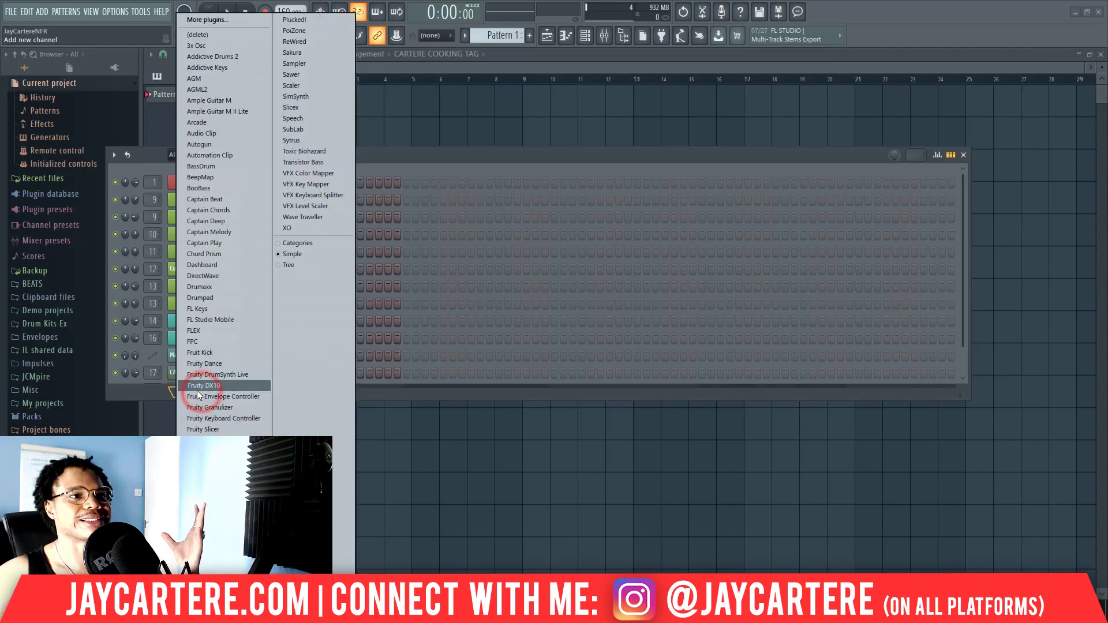
pyautogui.click(224, 103)
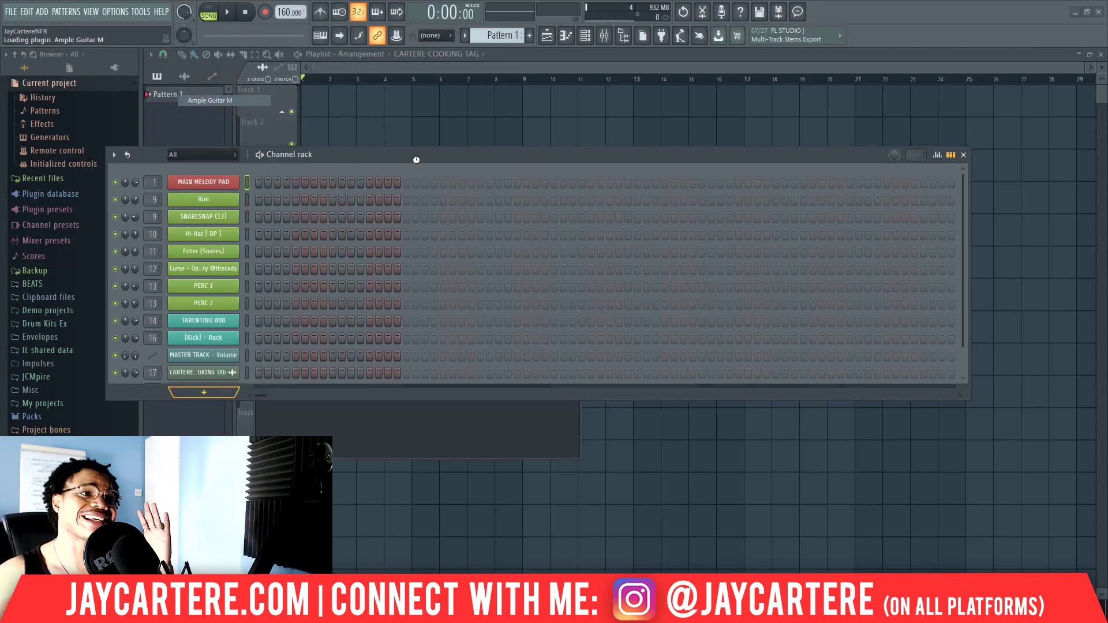
pyautogui.moveTo(416, 160); pyautogui.dragTo(1023, 211)
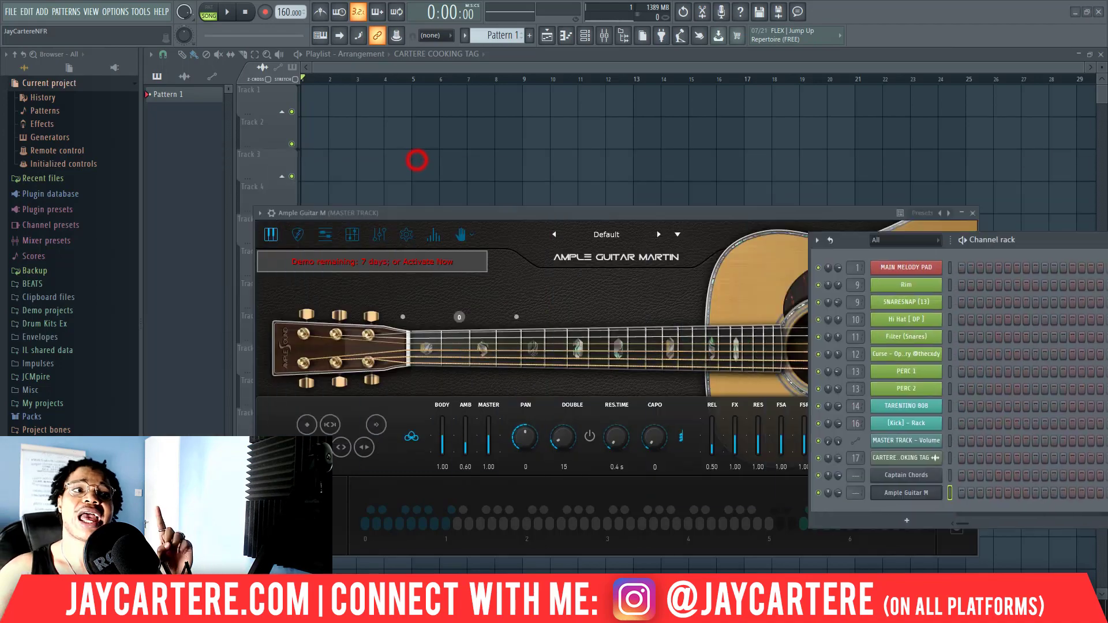
pyautogui.moveTo(531, 213); pyautogui.dragTo(475, 112)
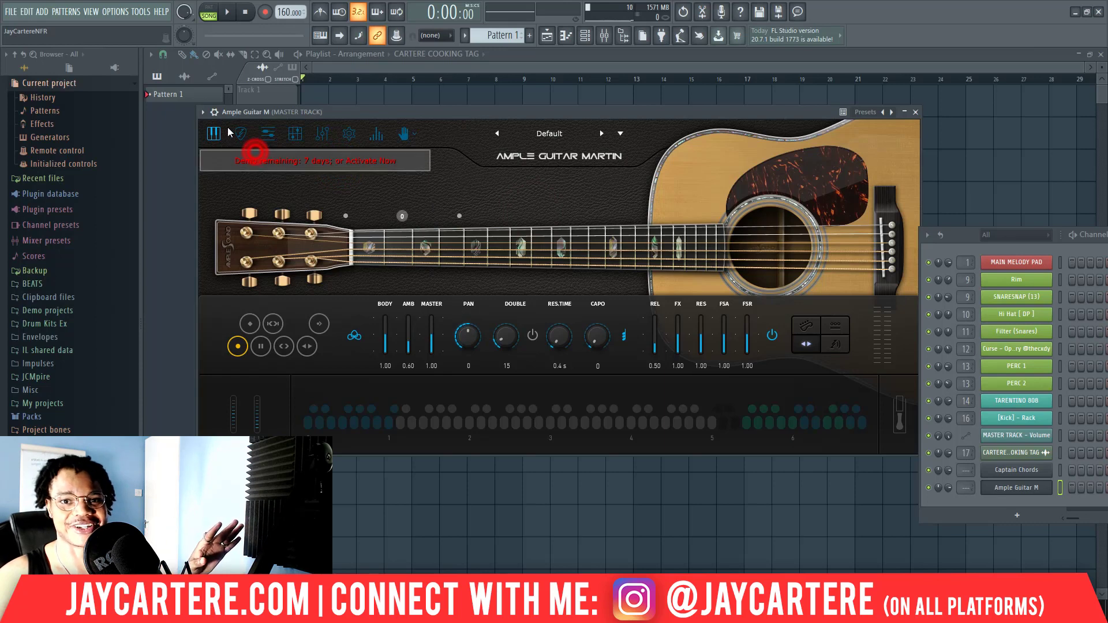
pyautogui.click(202, 113)
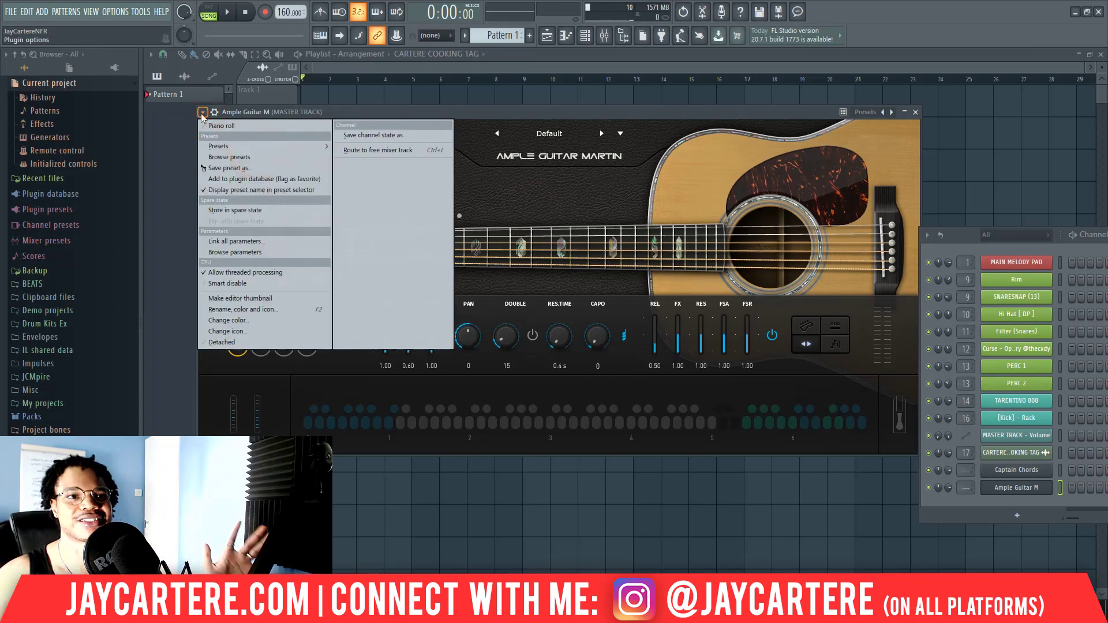
pyautogui.click(202, 113)
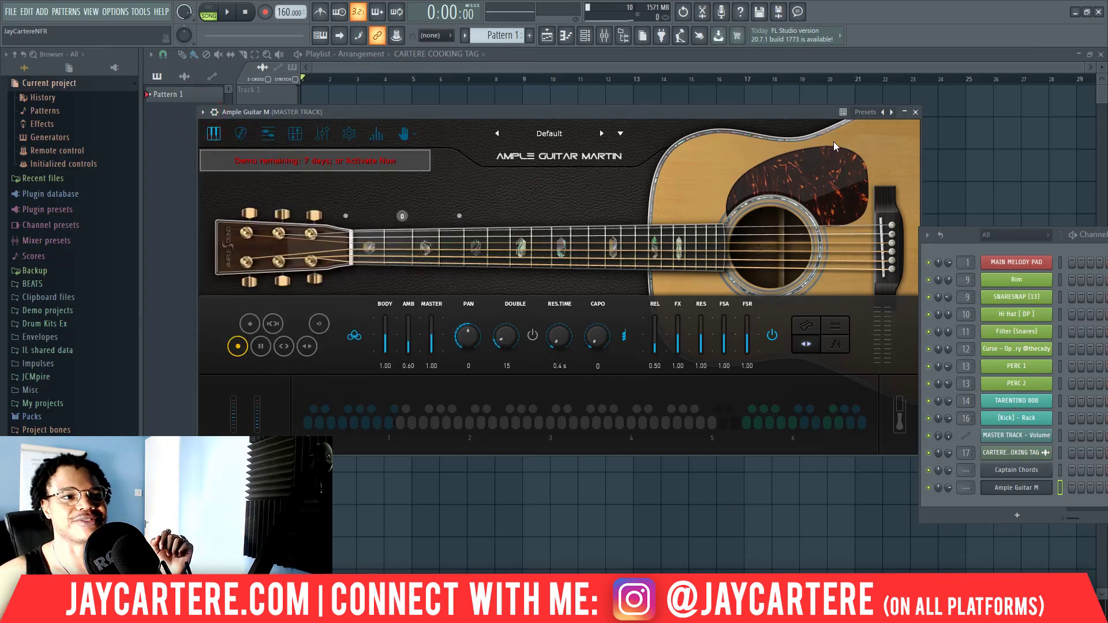
# Open the Ample Sound Activation Manager via 'activation m' search and submit the account login
pyautogui.press('super')
pyautogui.write('activation ma')
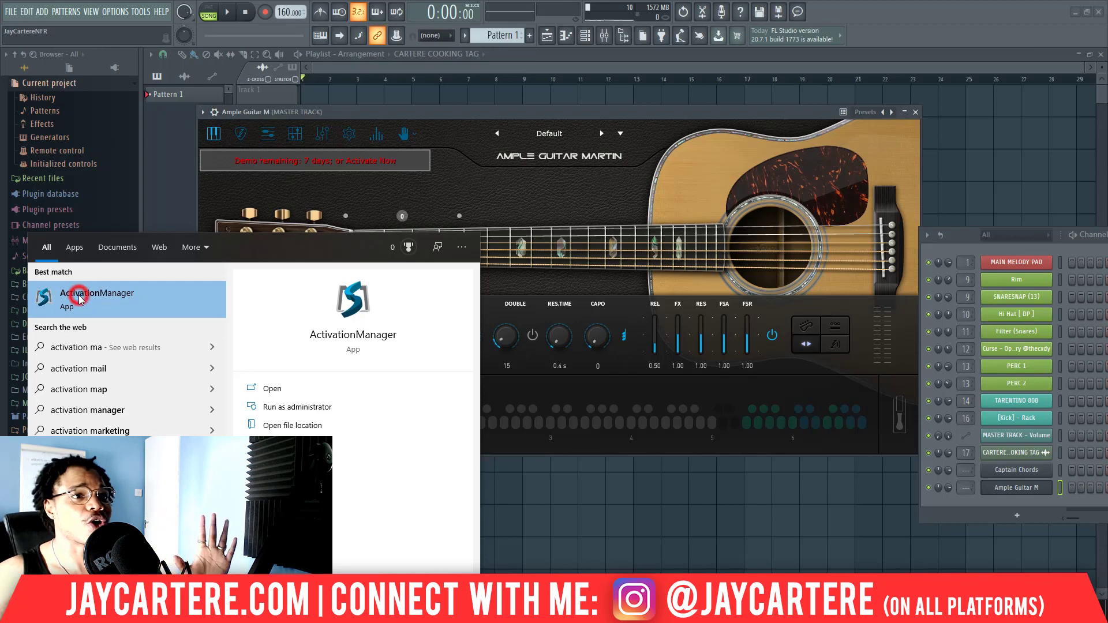
pyautogui.click(79, 298)
pyautogui.click(633, 202)
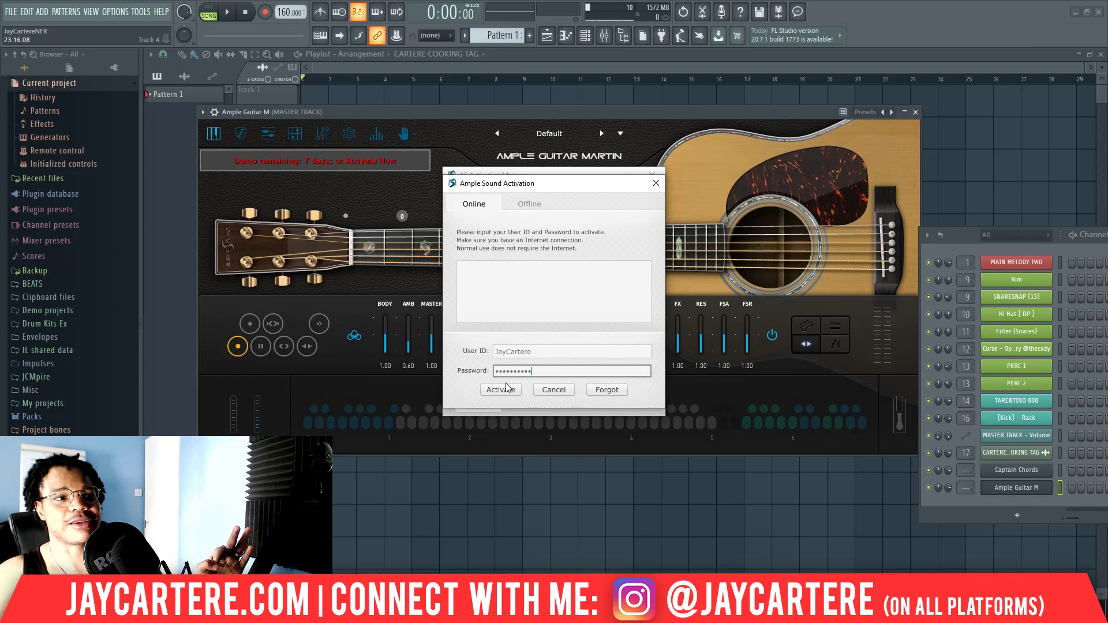
pyautogui.click(506, 387)
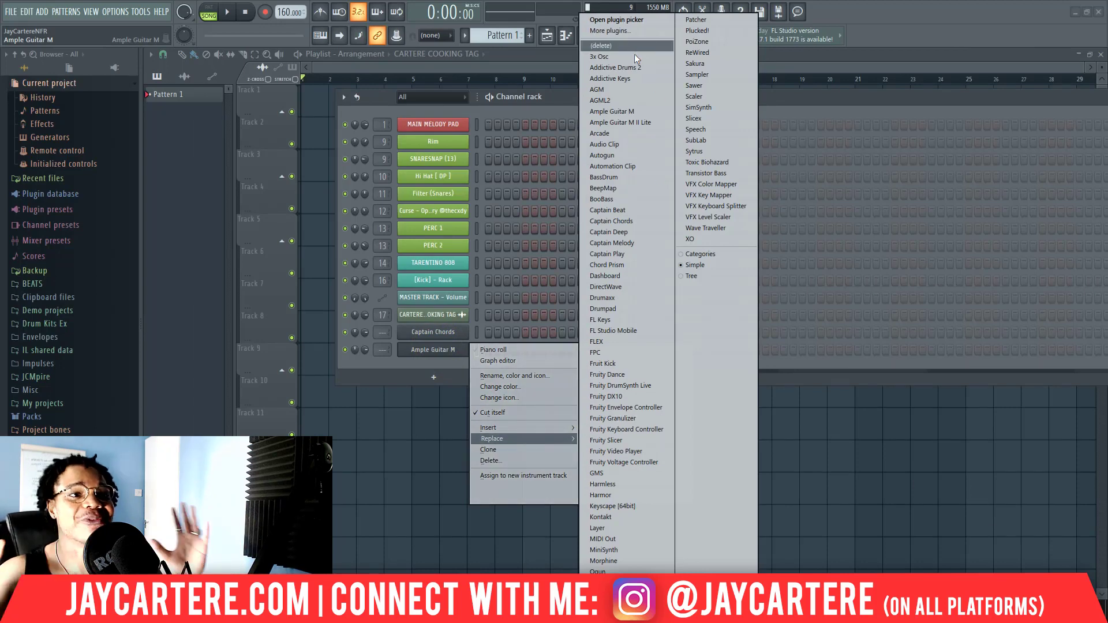
# Reload the guitar channel with Ample Guitar M, then add a second Ample Guitar M channel
pyautogui.click(630, 112)
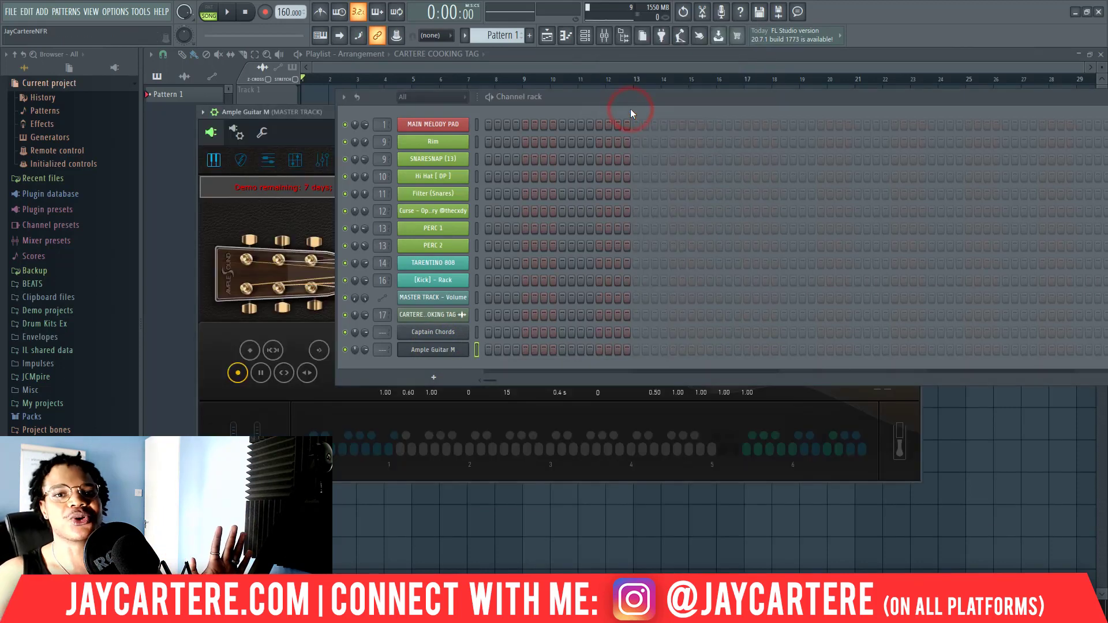
pyautogui.moveTo(556, 102); pyautogui.dragTo(895, 175)
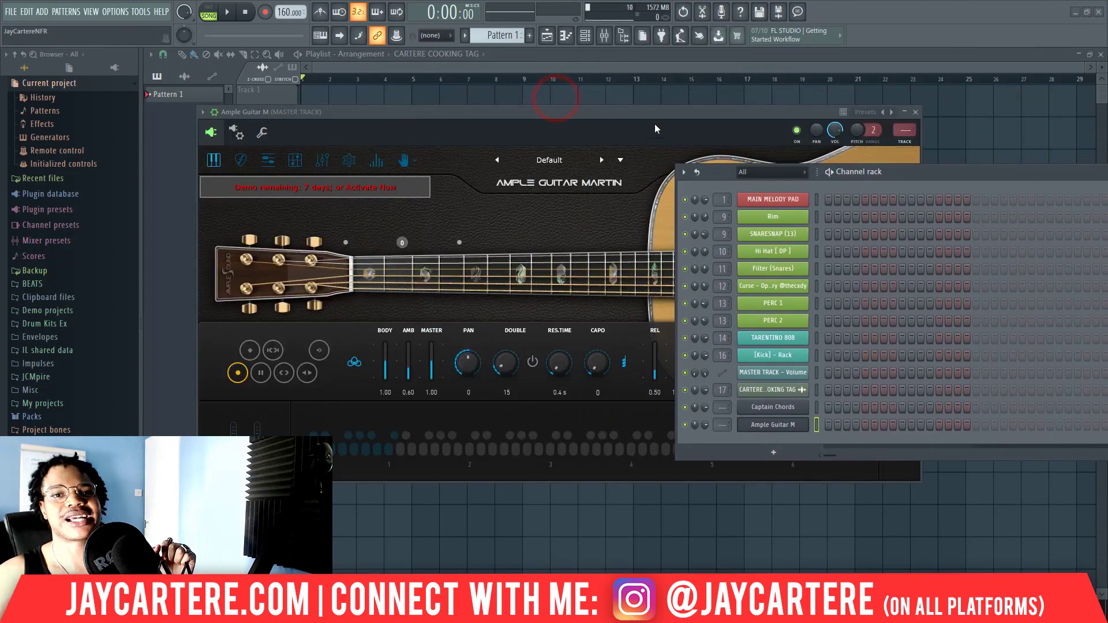
pyautogui.moveTo(670, 112); pyautogui.dragTo(611, 99)
pyautogui.click(855, 99)
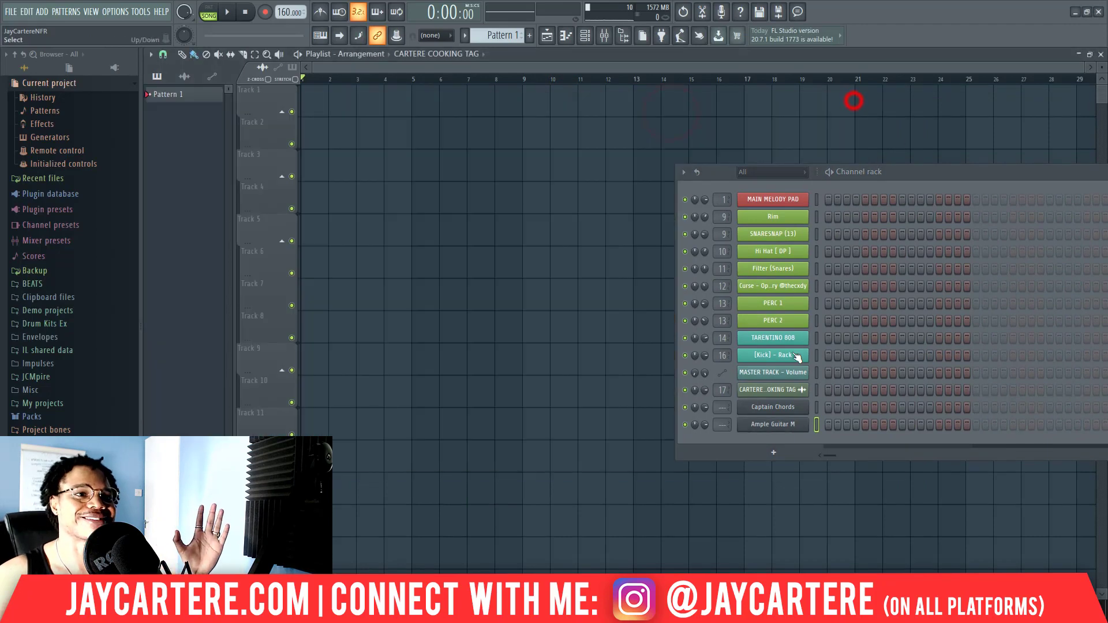
pyautogui.click(774, 453)
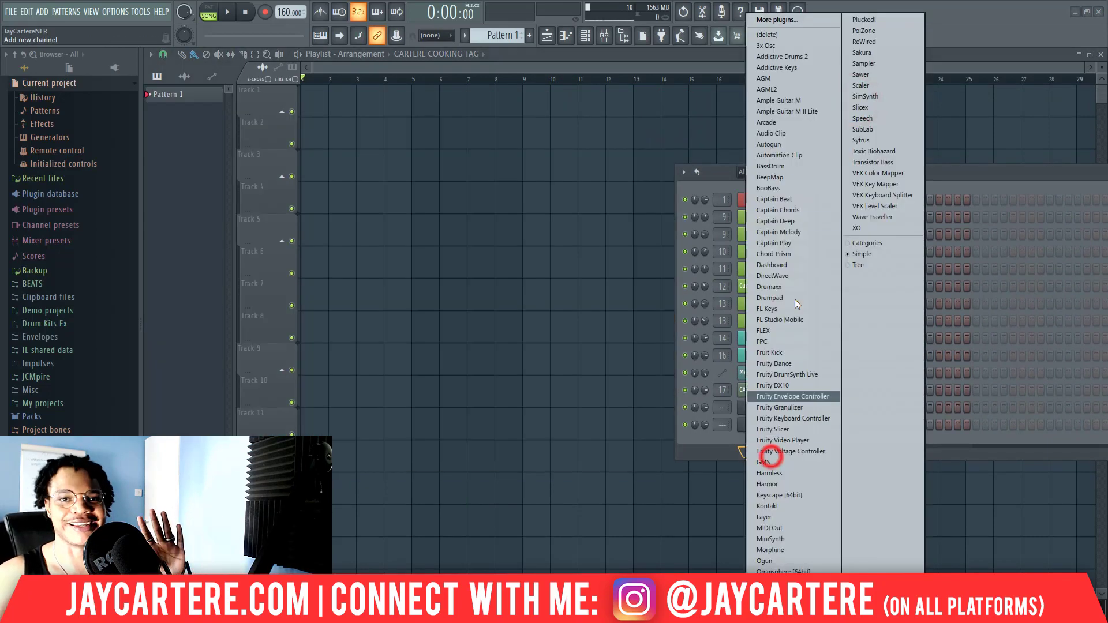
pyautogui.click(783, 101)
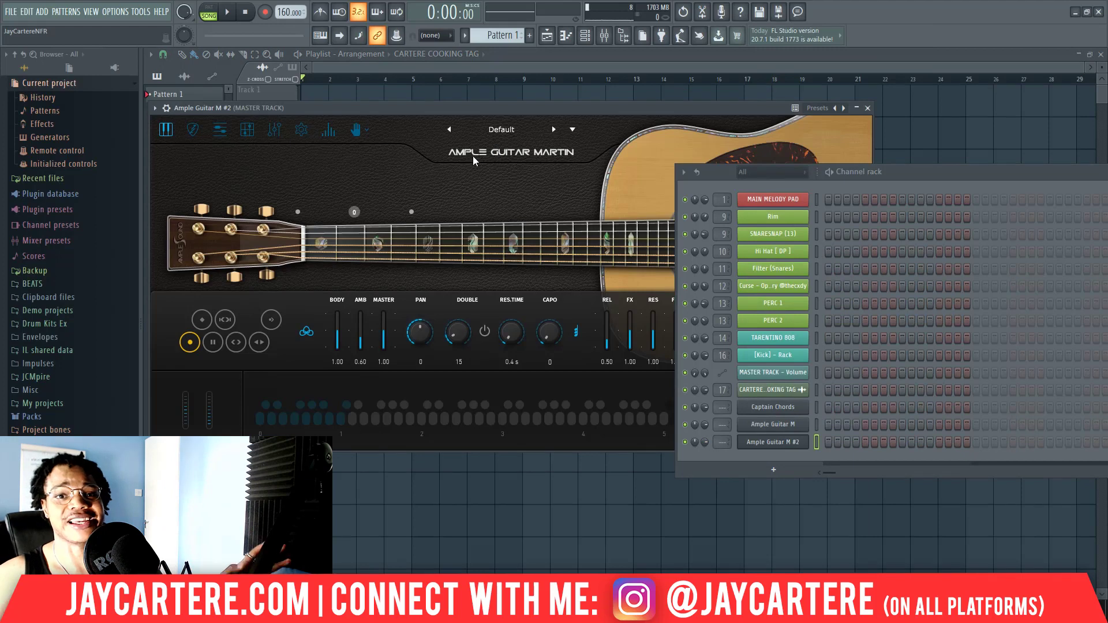
# Delete the original demo guitar channel and play a test note on Ample Guitar M #2
pyautogui.rightClick(779, 427)
pyautogui.click(850, 531)
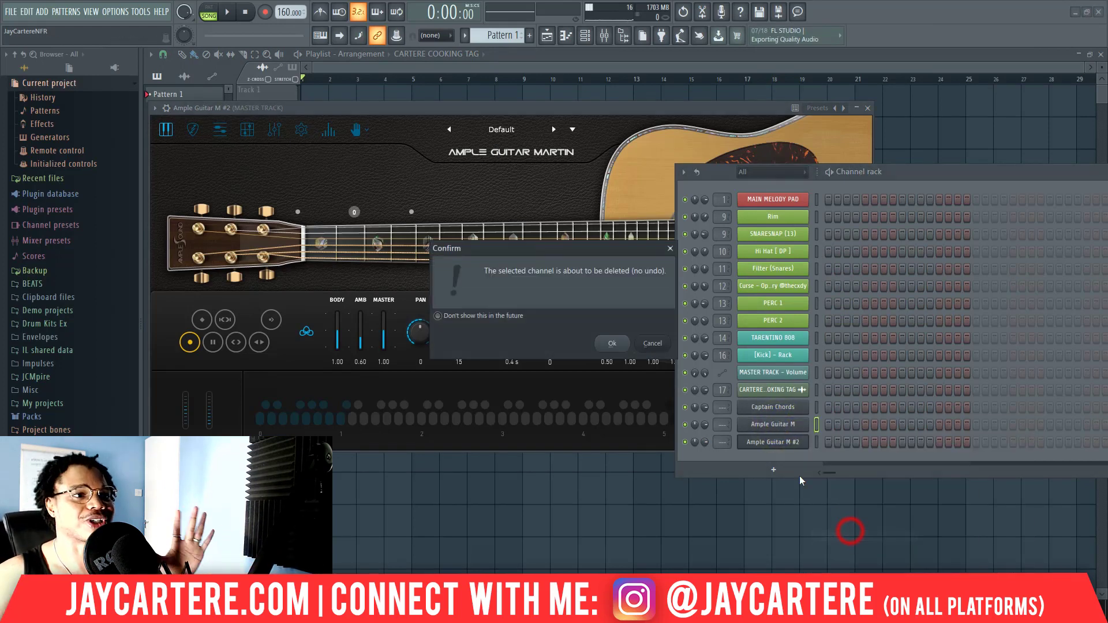
pyautogui.click(612, 345)
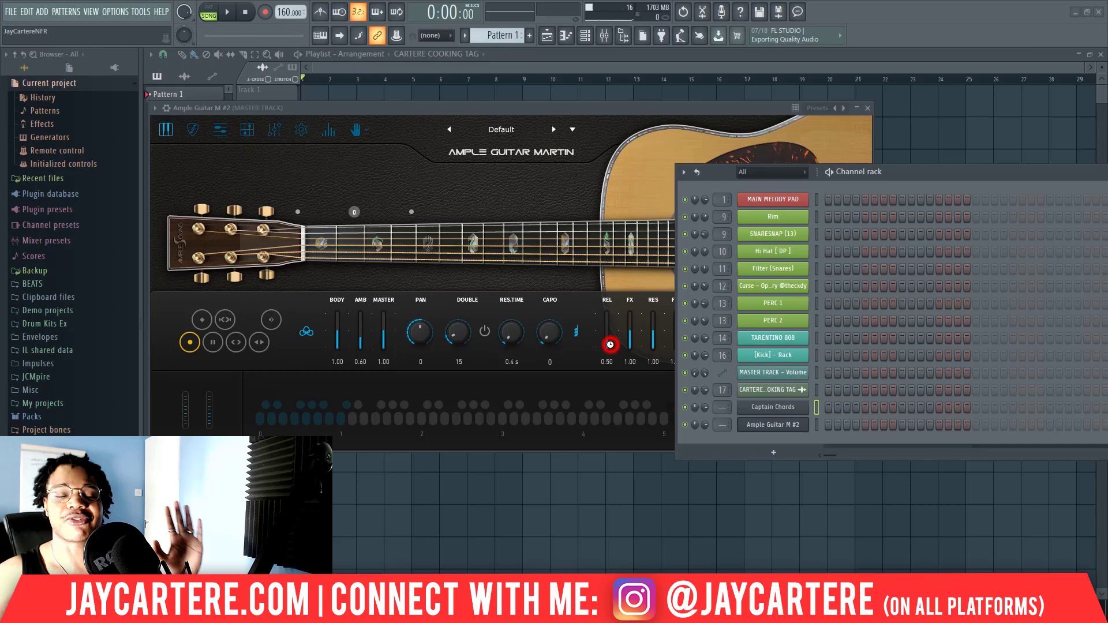
pyautogui.click(472, 109)
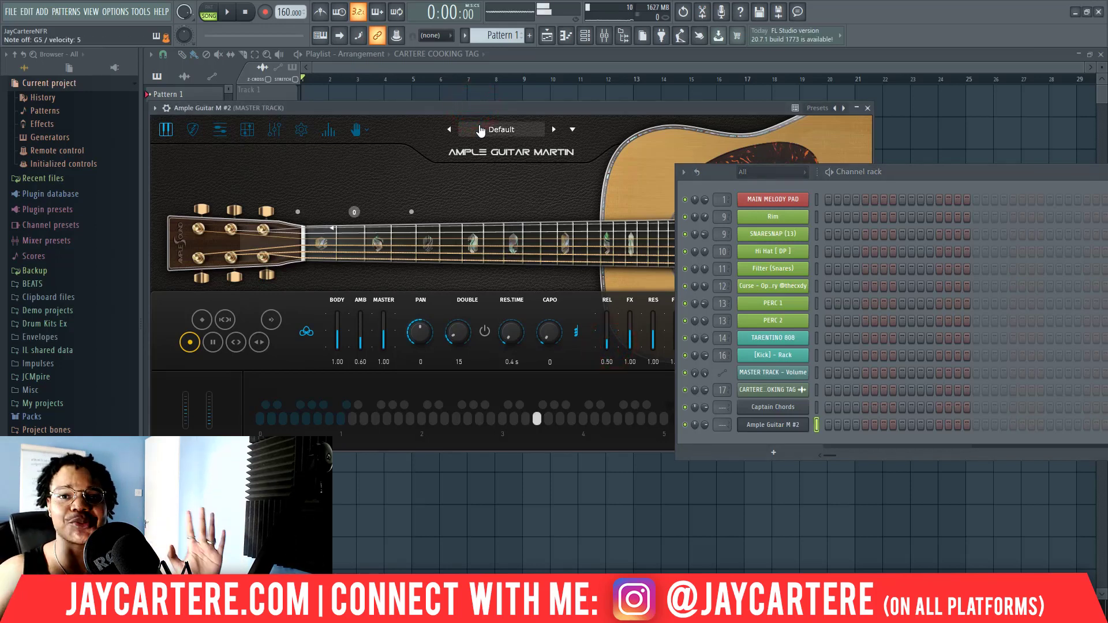